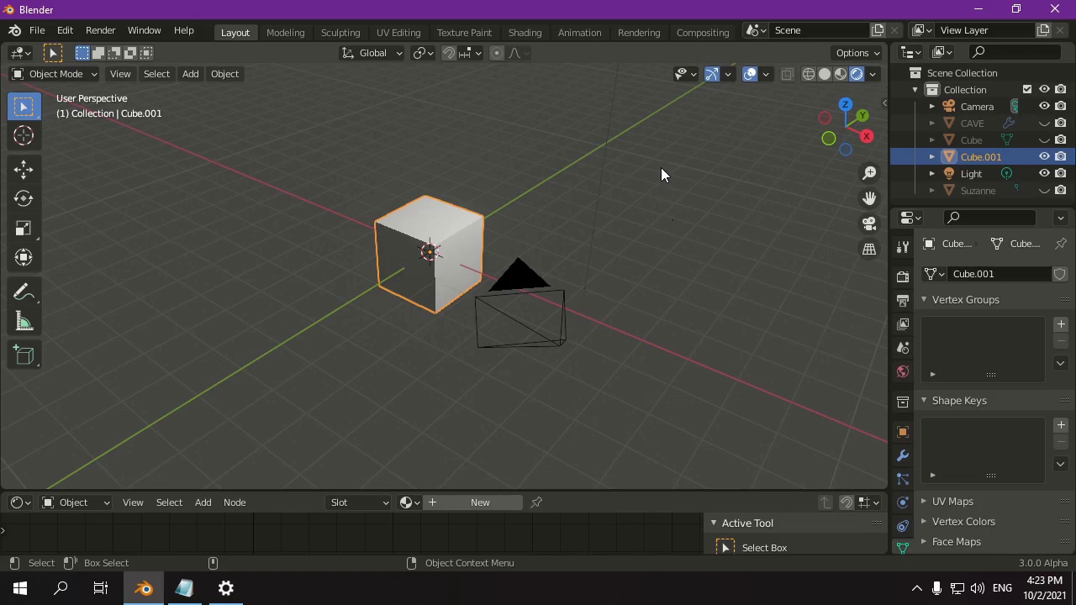
- Duplicate the point light and place the copy close beside the cube
middle_click_drag(661, 173, 604, 305, "shift")
left_click(545, 221)
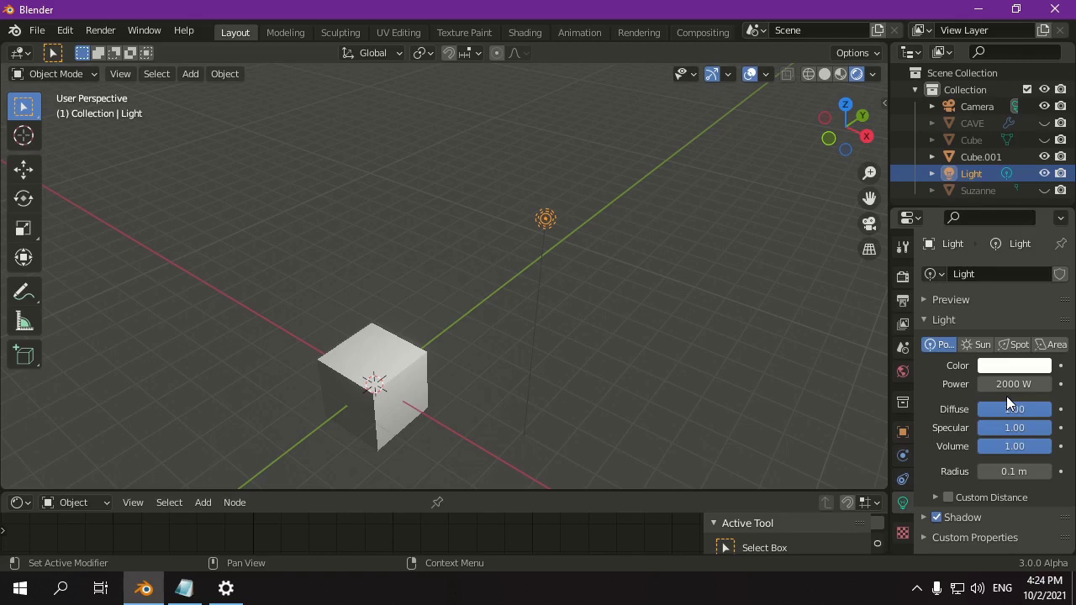
key("shift+d")
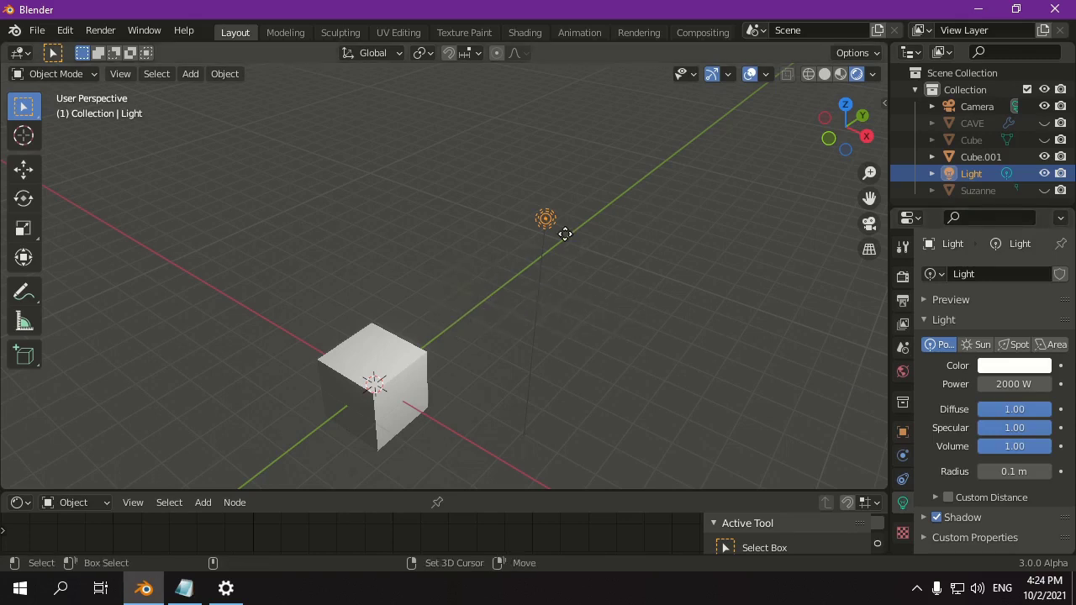
left_click(471, 364)
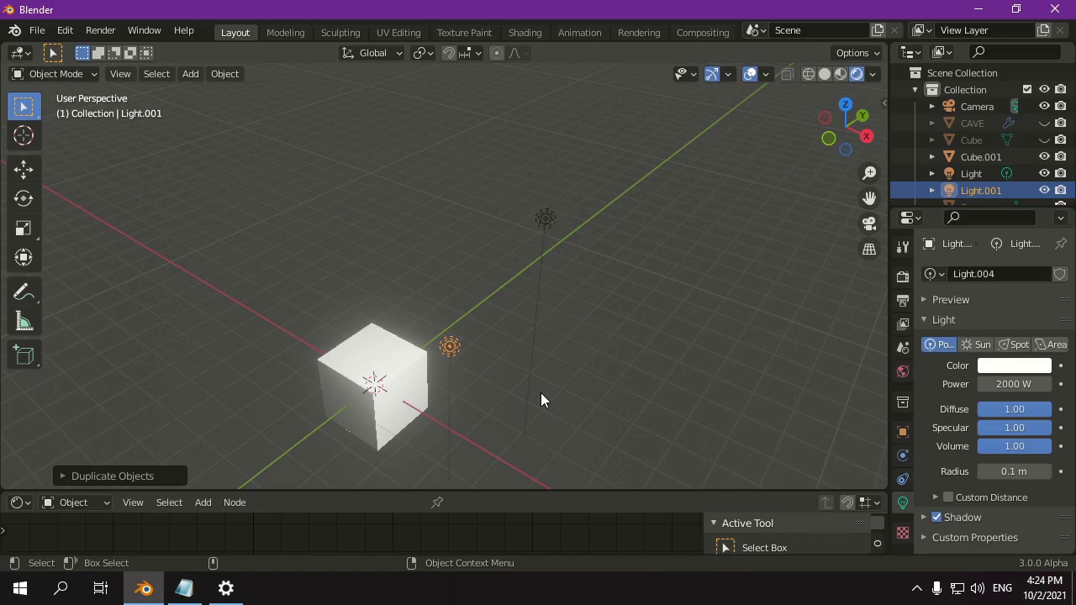
- Set the duplicated light's power to -250 W
middle_click_drag(541, 393, 605, 260, "shift")
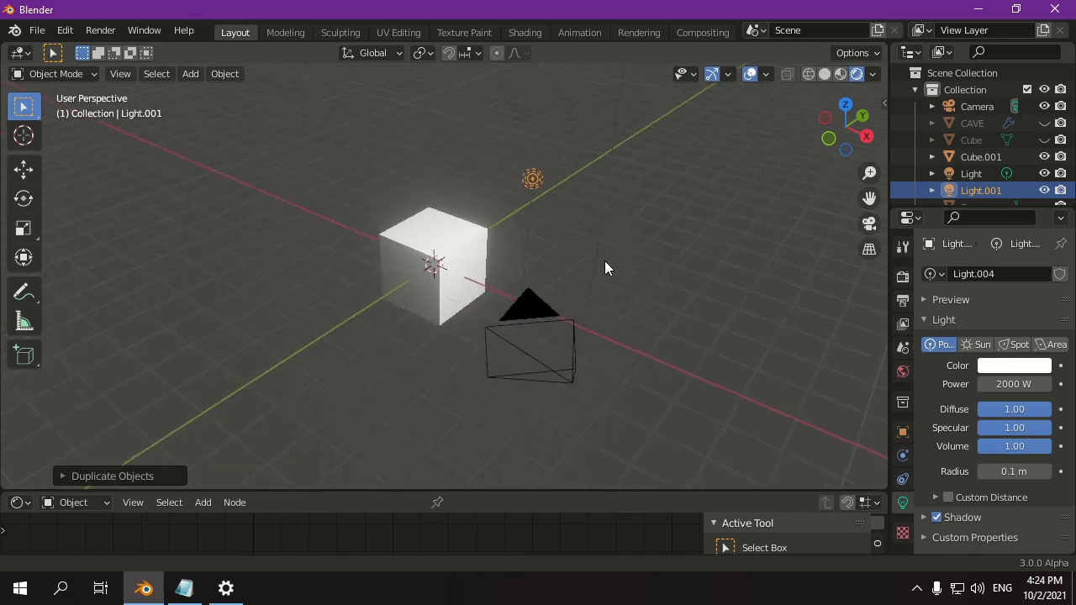
middle_click_drag(625, 215, 624, 254, "shift")
mouse_move(1013, 383)
left_mouse_down()
mouse_move(1001, 383)
mouse_move(1019, 383)
left_mouse_up()
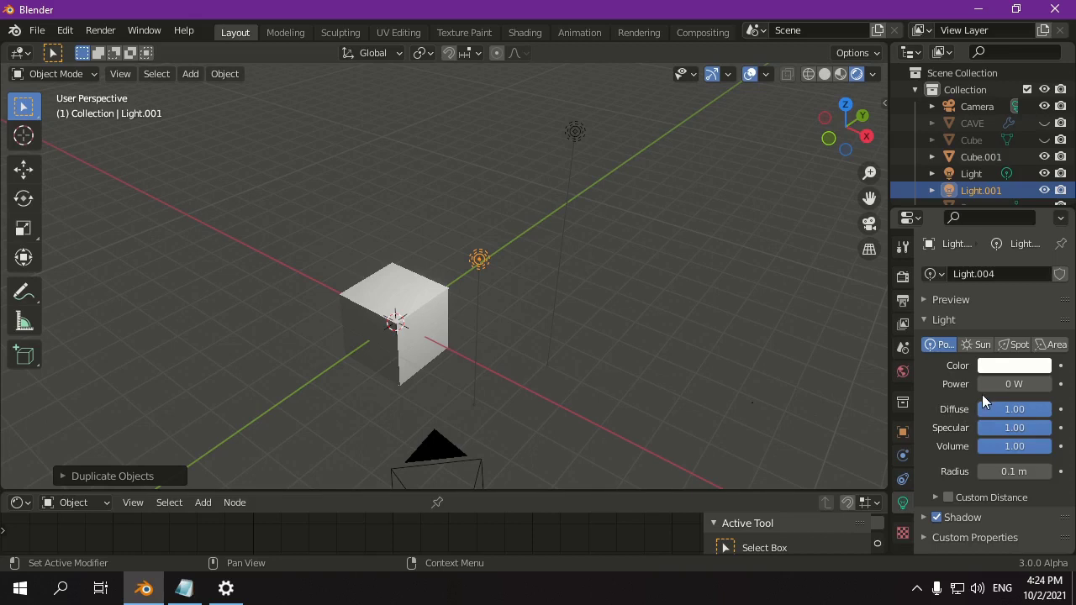
left_click(993, 389)
type("-250")
key("Return")
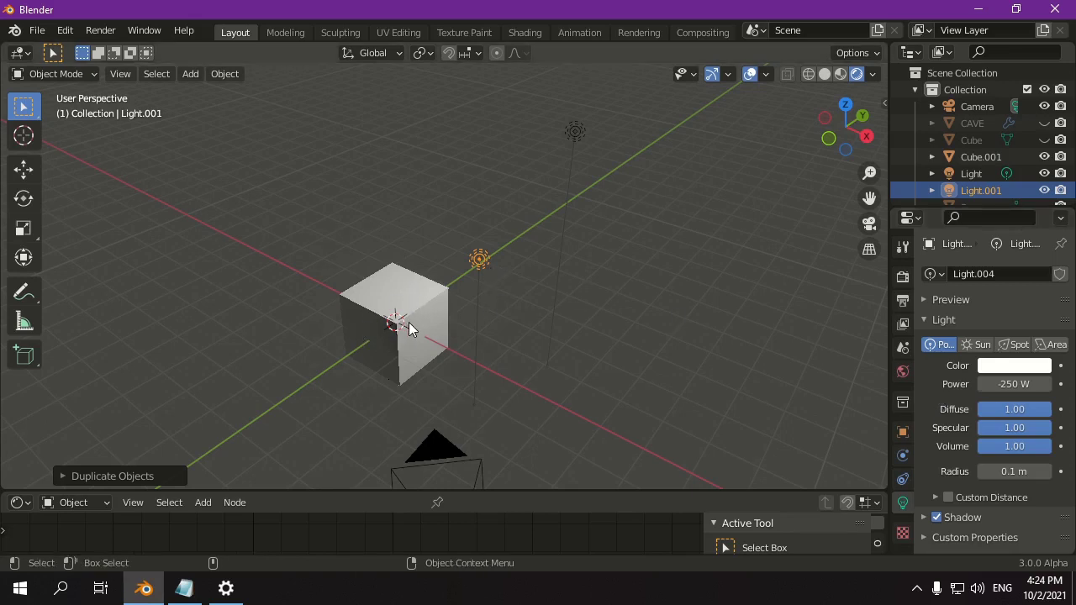
- Move the negative-power light in front of the cube, on its negative Y side
scroll(409, 327, "up", 2)
scroll(410, 325, "down", 2)
left_click(590, 219)
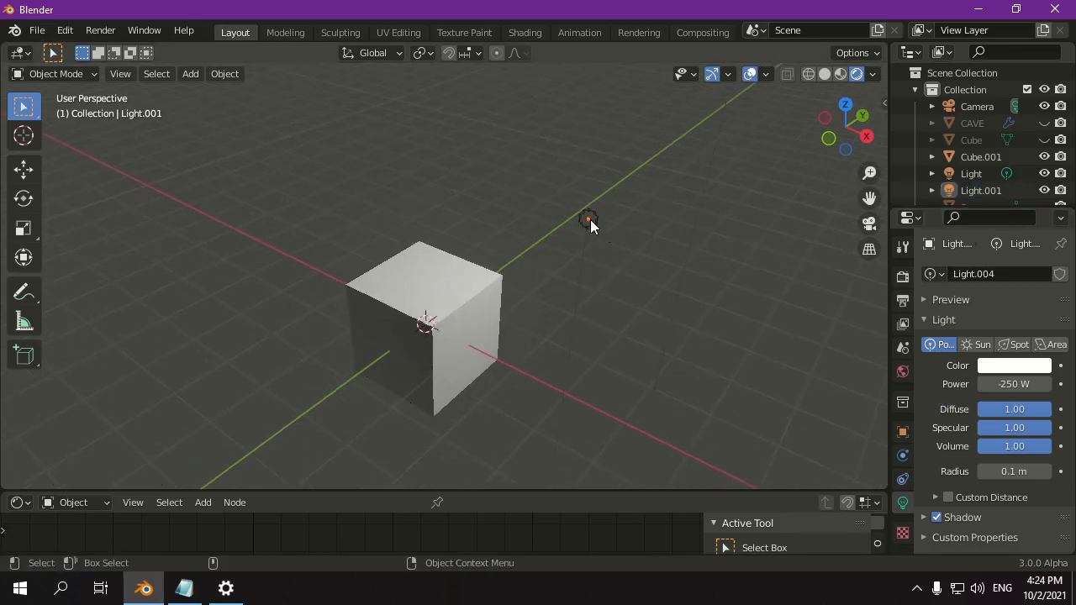
left_click(590, 220)
key("g")
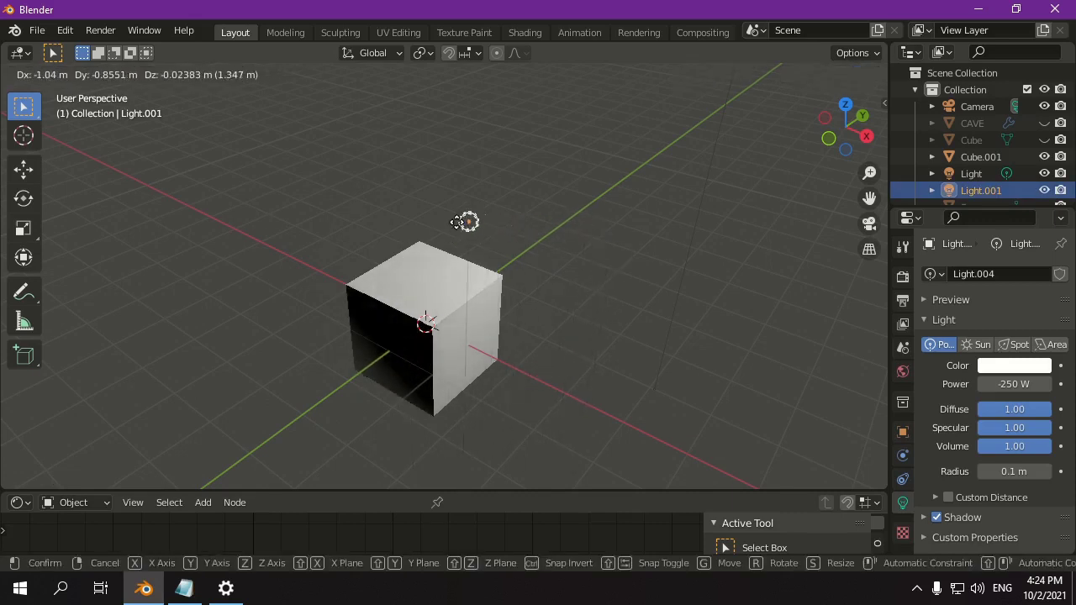
left_click(498, 252)
- Reposition the negative-power light around the cube, ending off its positive Y side
middle_click_drag(550, 242, 488, 255)
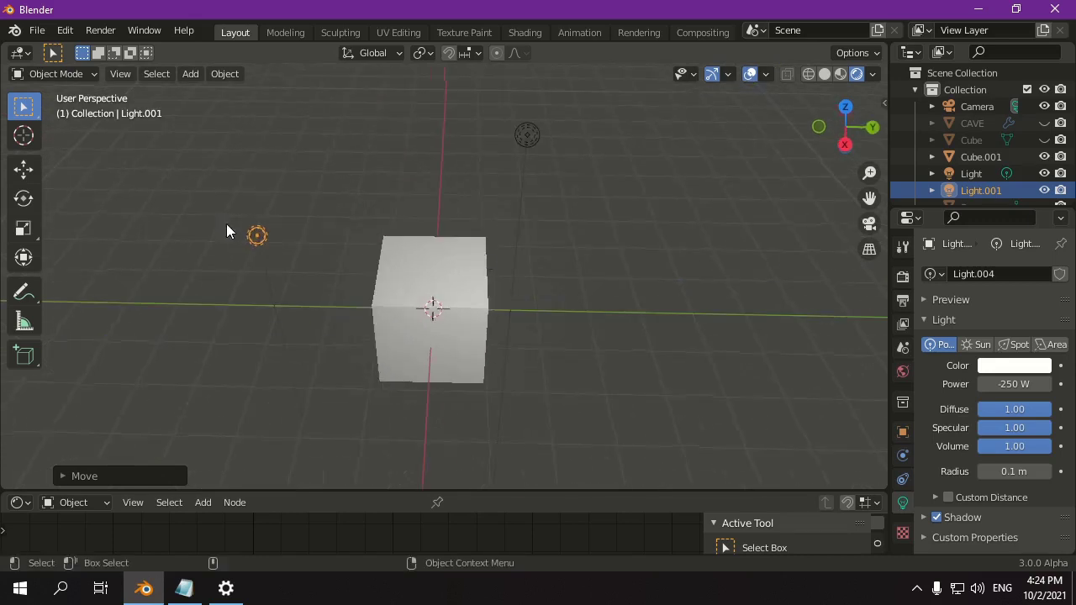
key("g")
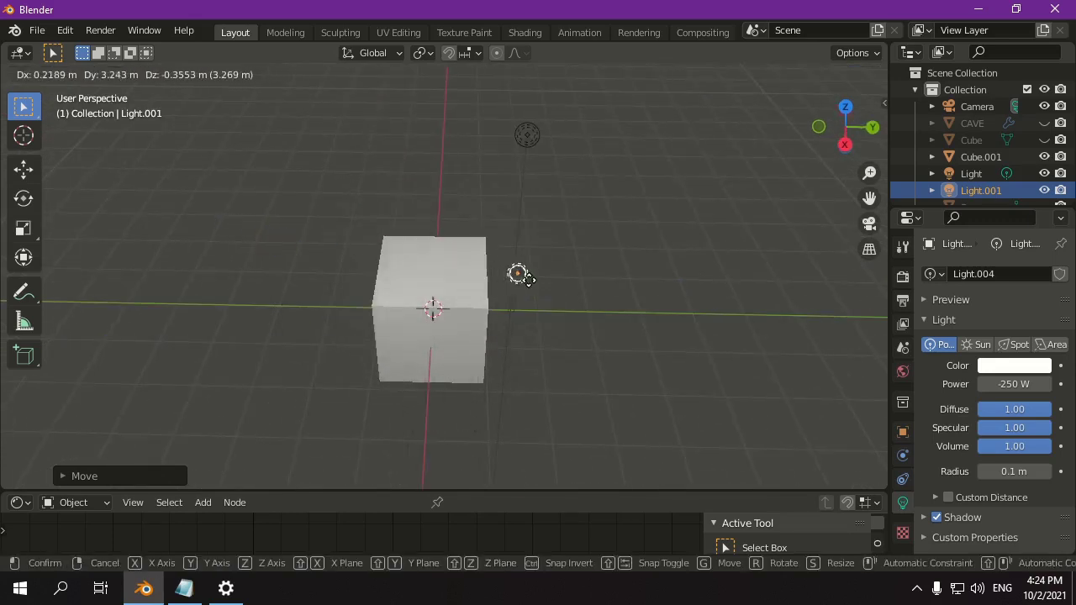
left_click(578, 279)
middle_click_drag(581, 279, 297, 235)
key("g")
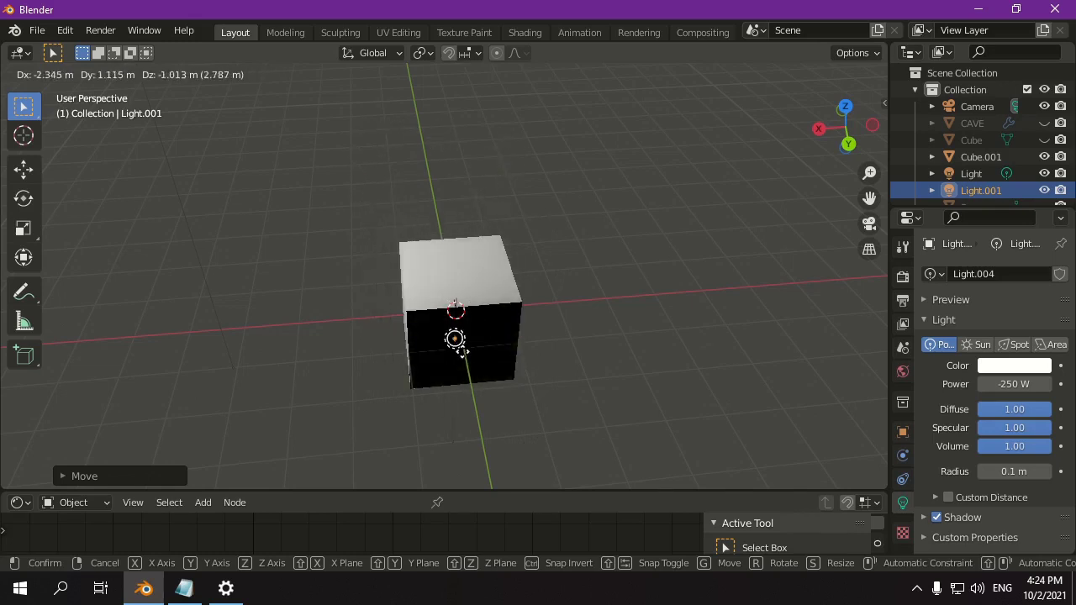
left_click(334, 280)
middle_click_drag(334, 279, 543, 294)
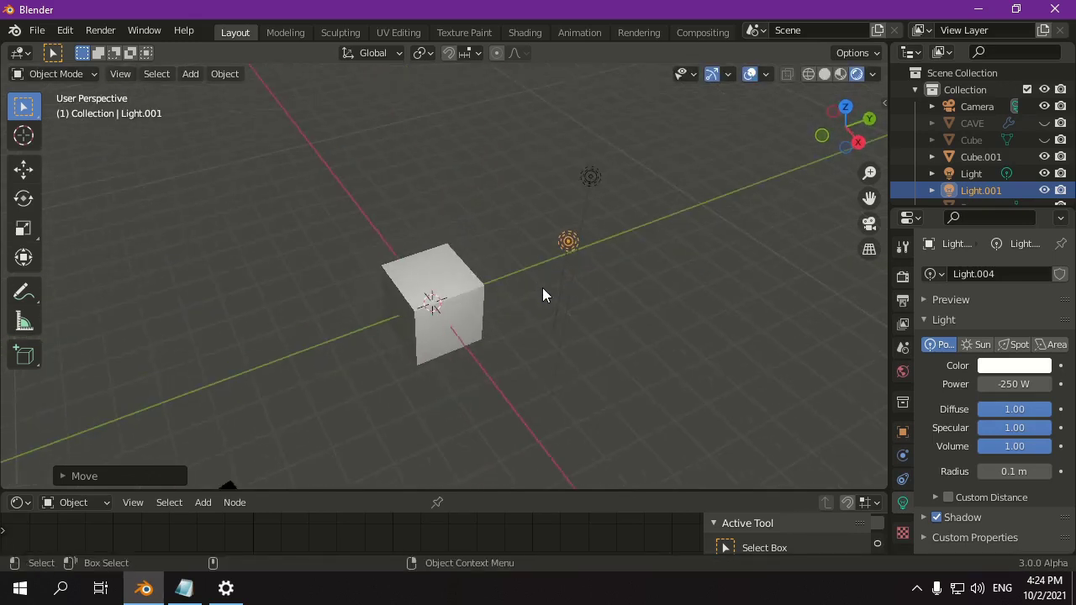
- Hide the Cube.001 object and unhide the CAVE object
middle_click_drag(442, 314, 524, 314)
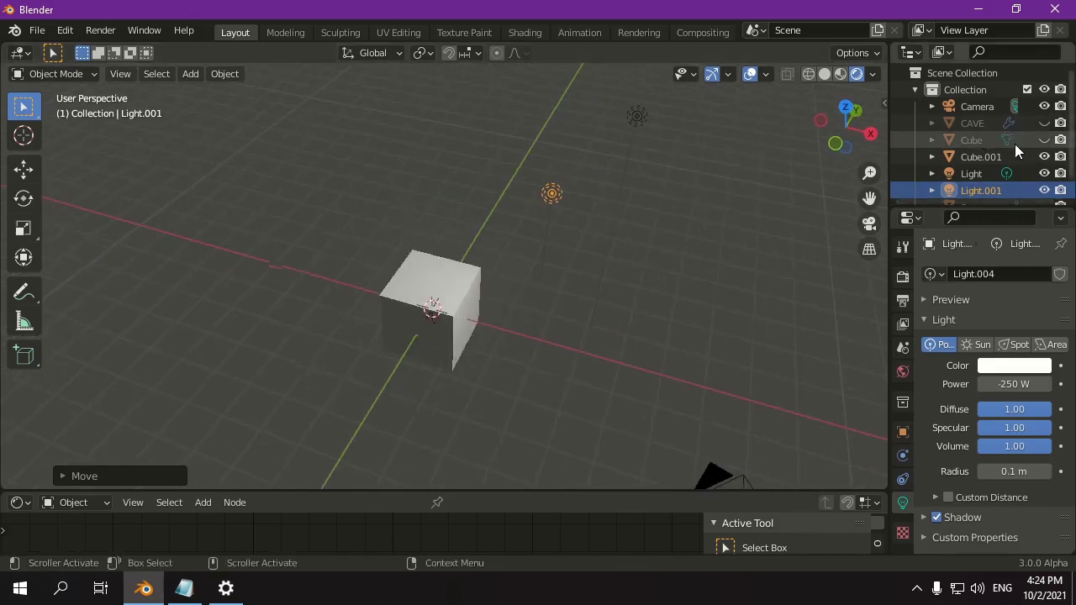
scroll(1022, 183, "down", 1)
left_click(468, 290)
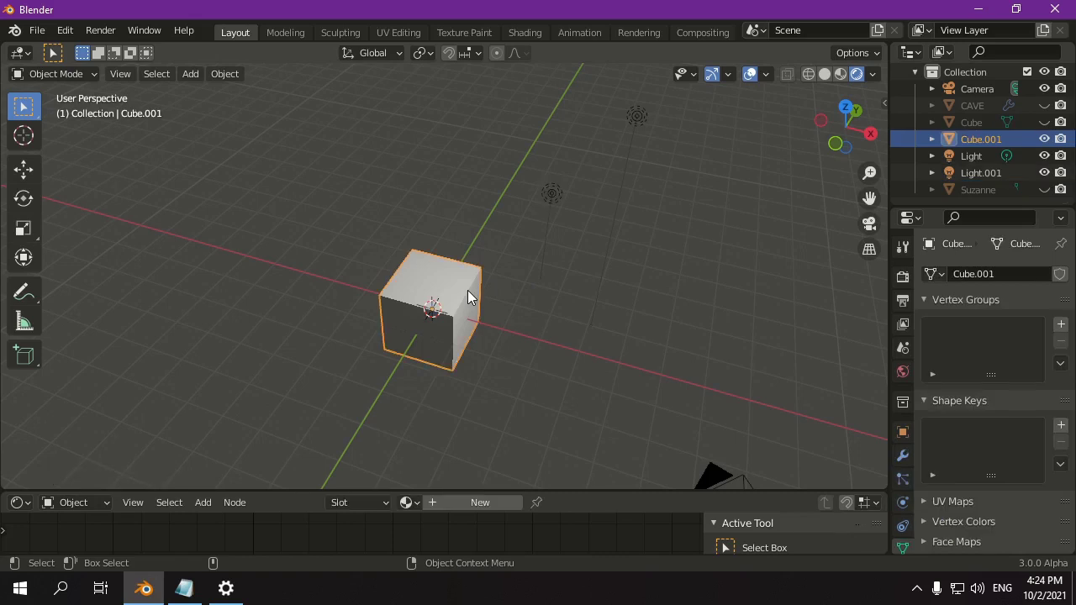
key("h")
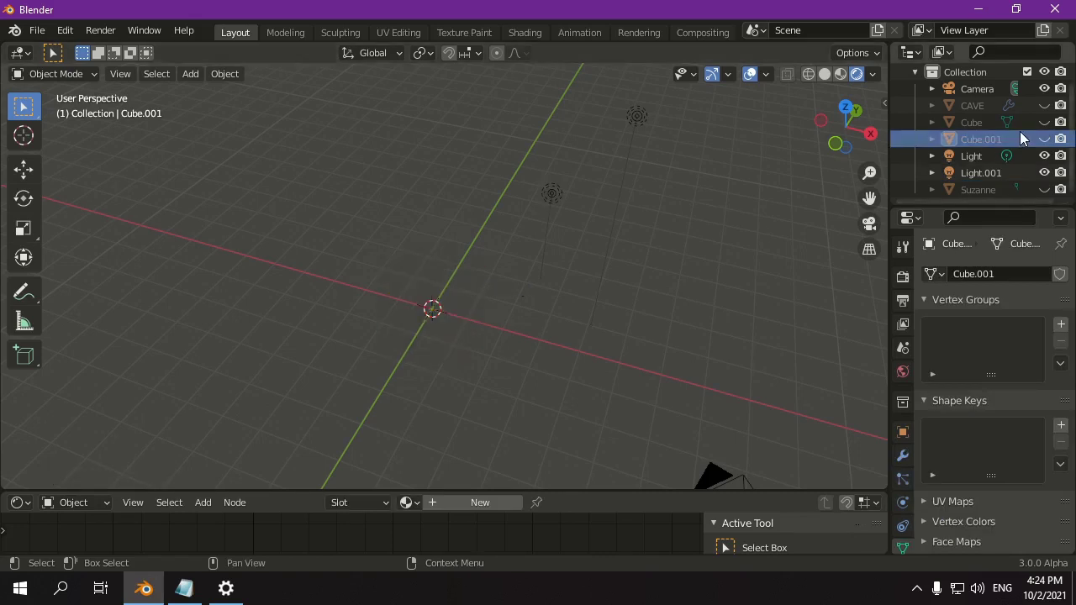
left_click(1044, 105)
- Clear the negative-power light's location to bring it to the world origin, and nudge it slightly upward inside the cave
middle_click_drag(646, 271, 598, 308)
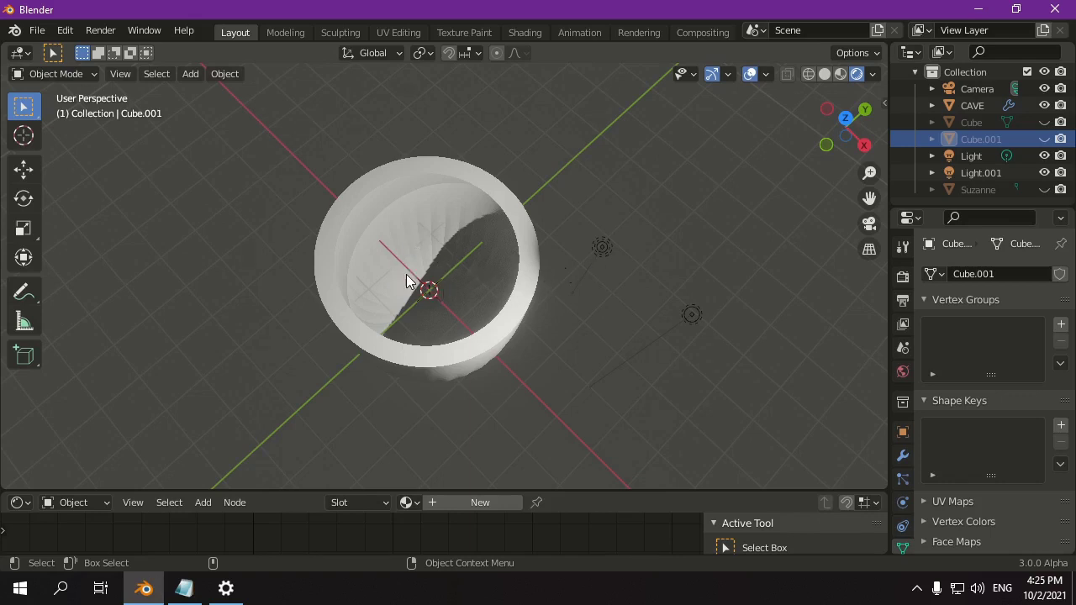
left_click(603, 248)
key("alt+g")
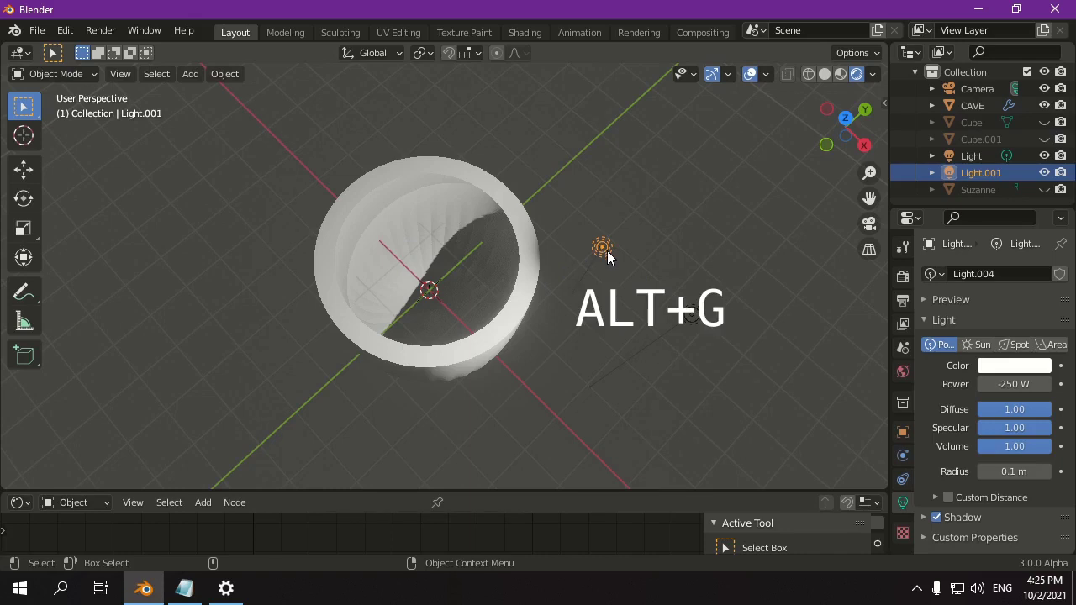
key("alt+g")
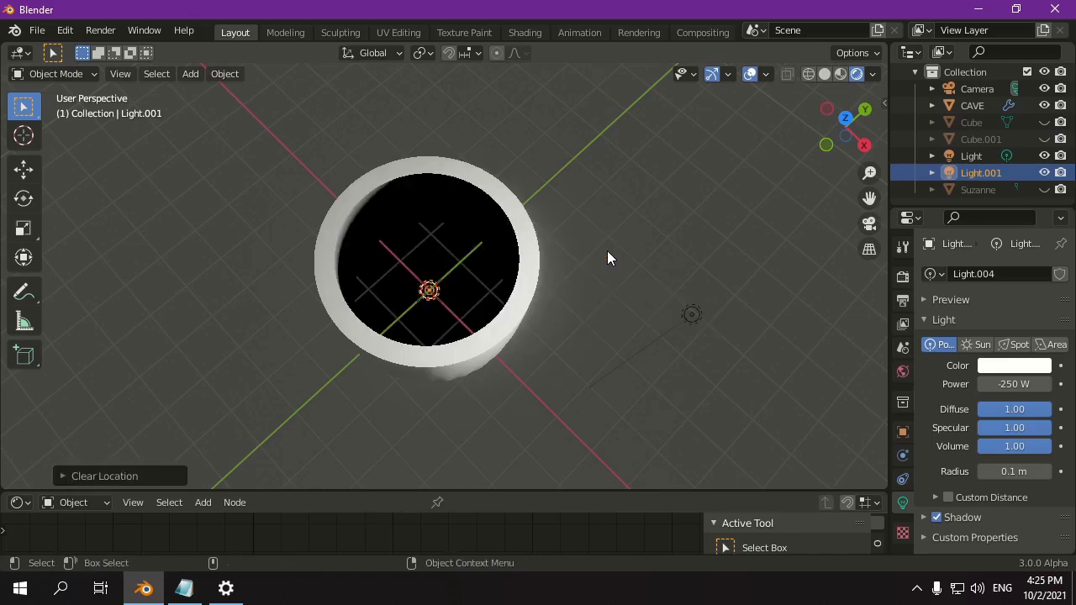
scroll(448, 303, "up", 4)
middle_click_drag(449, 323, 421, 348)
key("g")
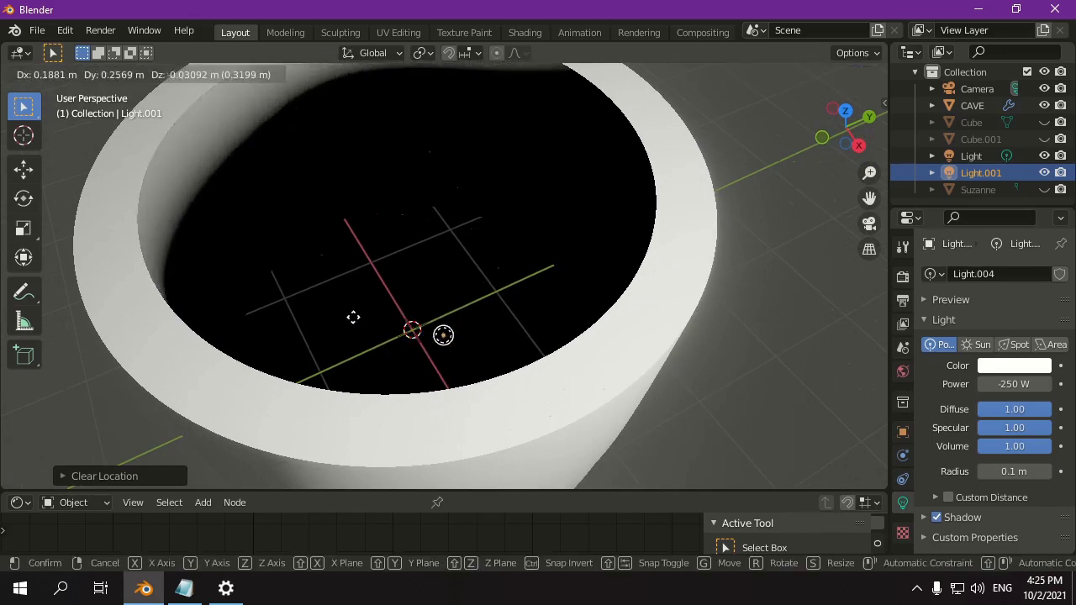
left_click(414, 320)
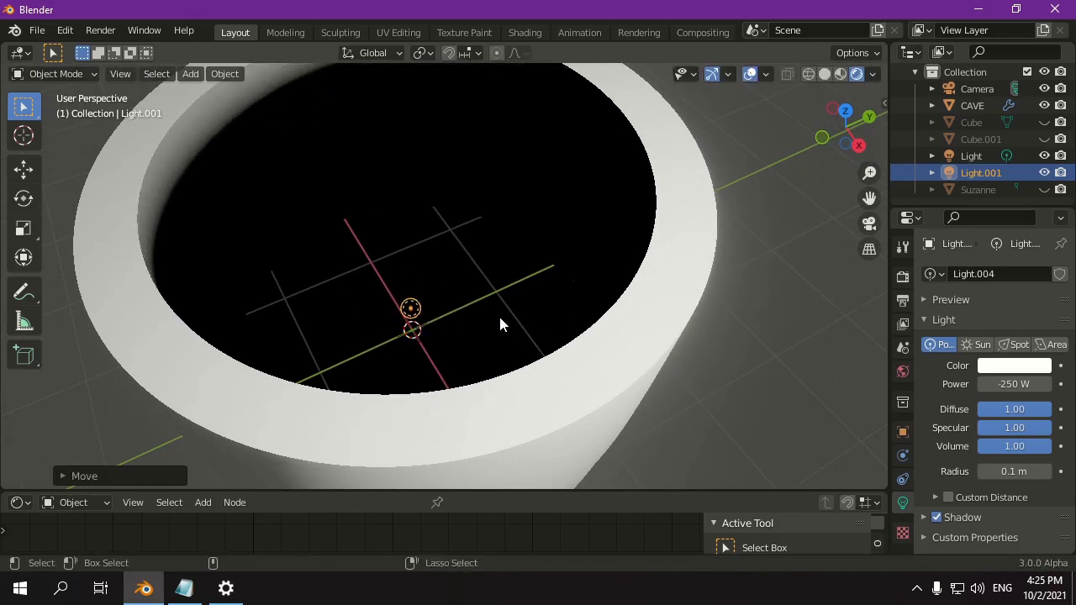
- Set the power of the light inside the cave to -100 W
middle_click_drag(499, 320, 516, 306)
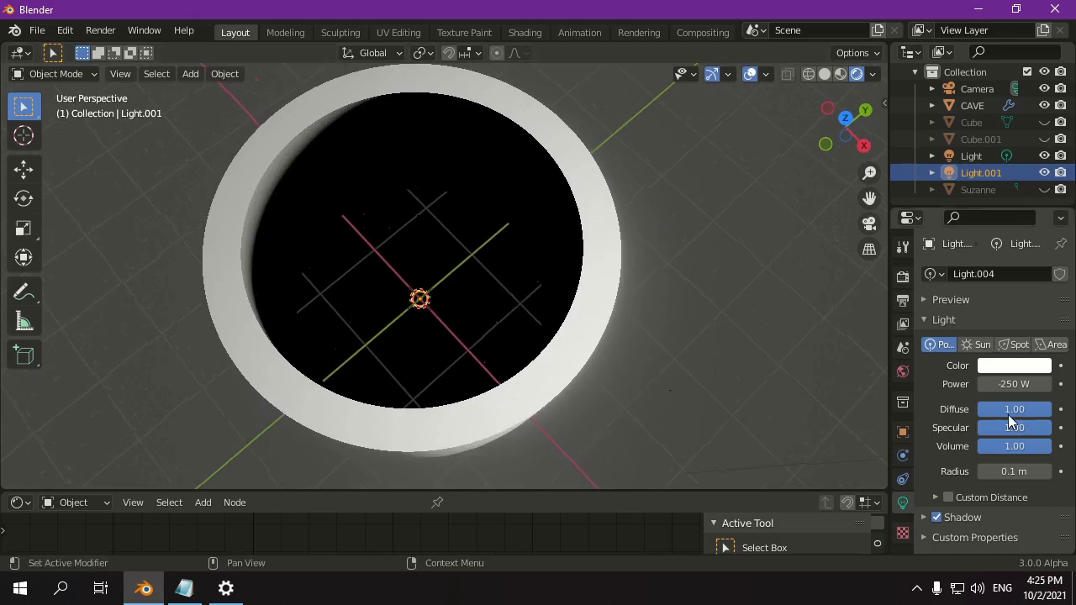
left_click(1010, 385)
type("-100")
key("Return")
- Weaken the darkening inside the cave by setting the light's power to -10 W
scroll(245, 429, "down", 2)
middle_click_drag(245, 430, 563, 285)
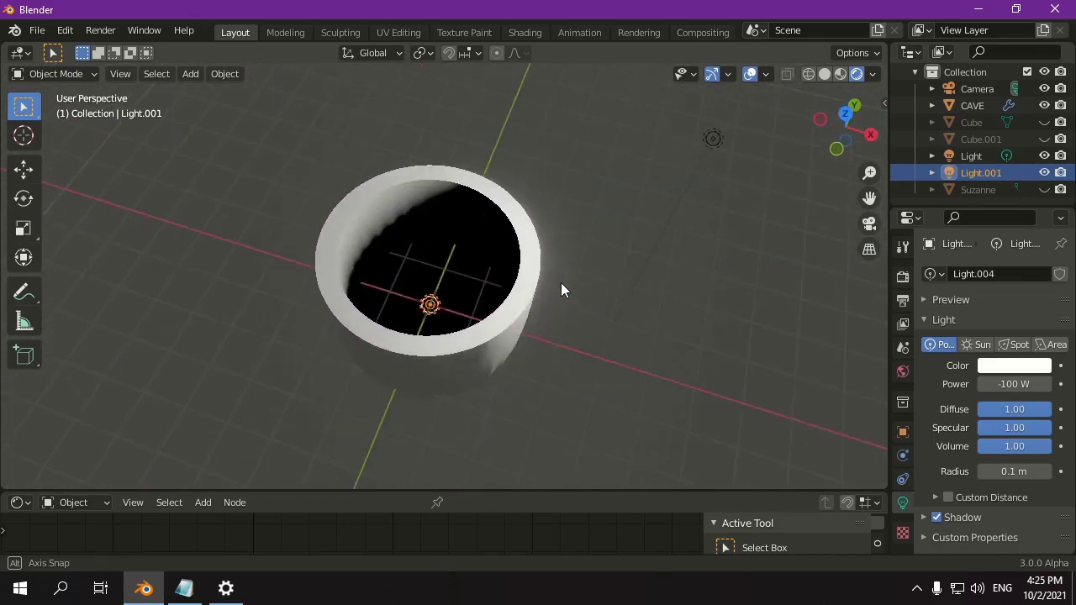
left_click(1006, 384)
key("BackSpace")
type("-10")
key("Return")
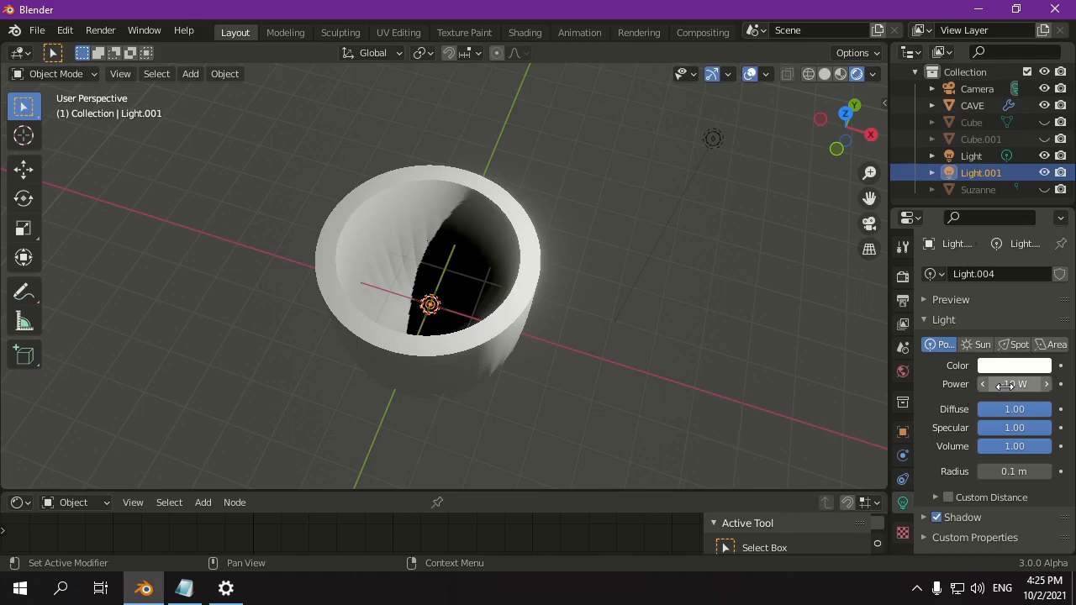
- Set the cave light's power to -40 W
middle_click_drag(455, 268, 416, 302)
left_click(1008, 384)
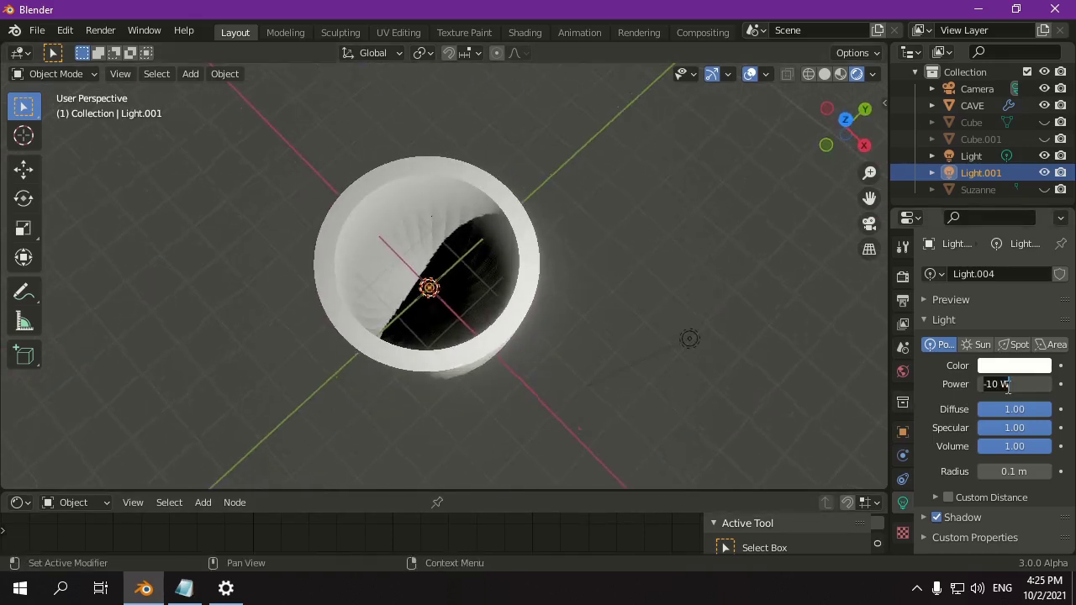
key("BackSpace")
type("-40")
key("Return")
- Set the cave light's power to -60 W
middle_click_drag(300, 384, 412, 296)
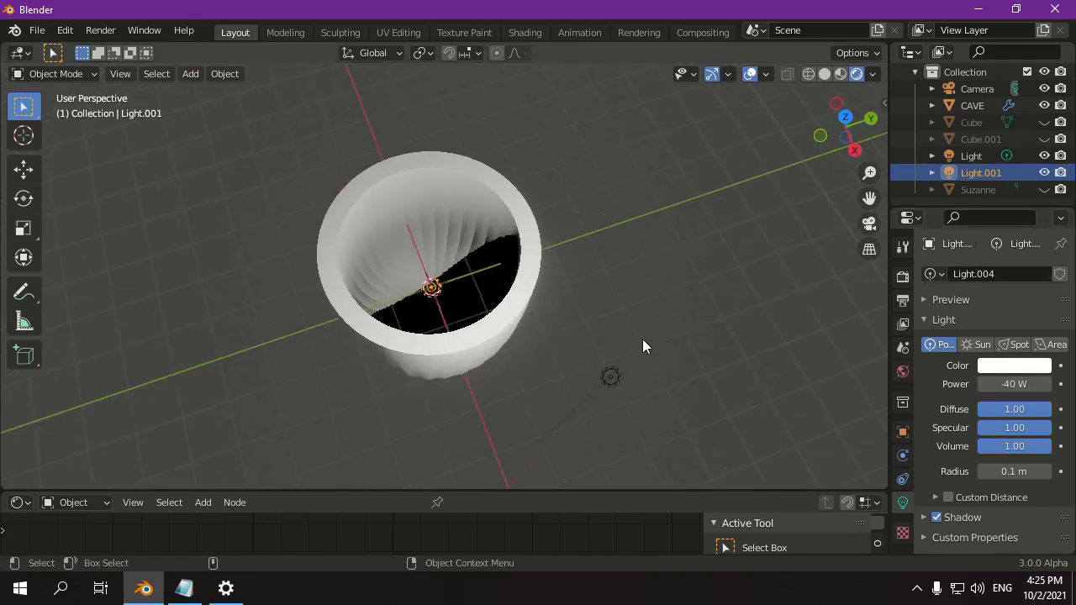
left_click(1031, 386)
key("BackSpace")
type("-60")
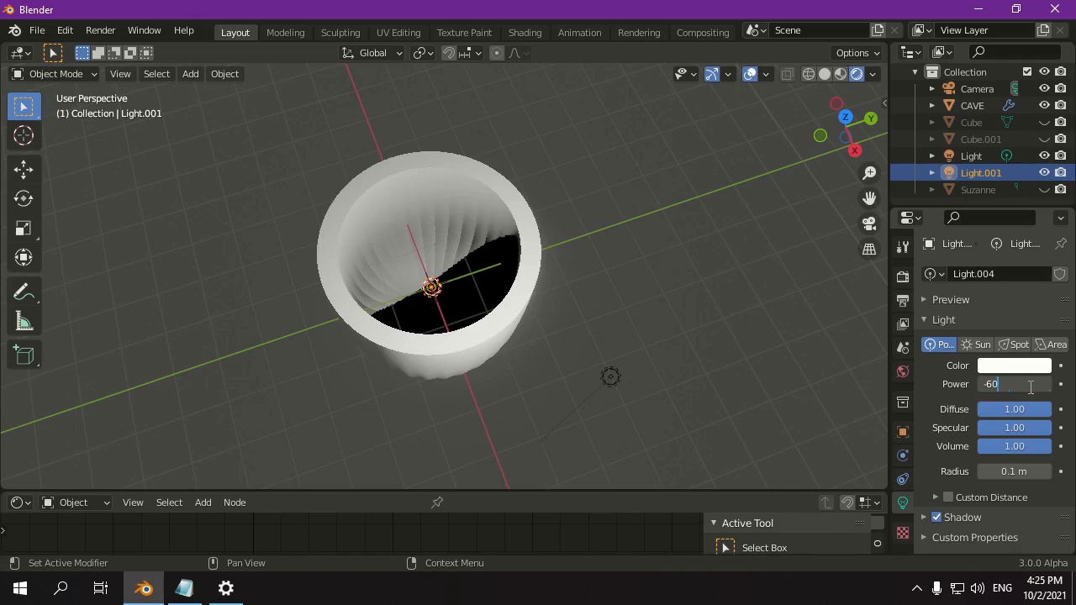
key("Return")
- Set the cave light's power to -80 W
middle_click_drag(408, 295, 471, 278)
left_click(1020, 380)
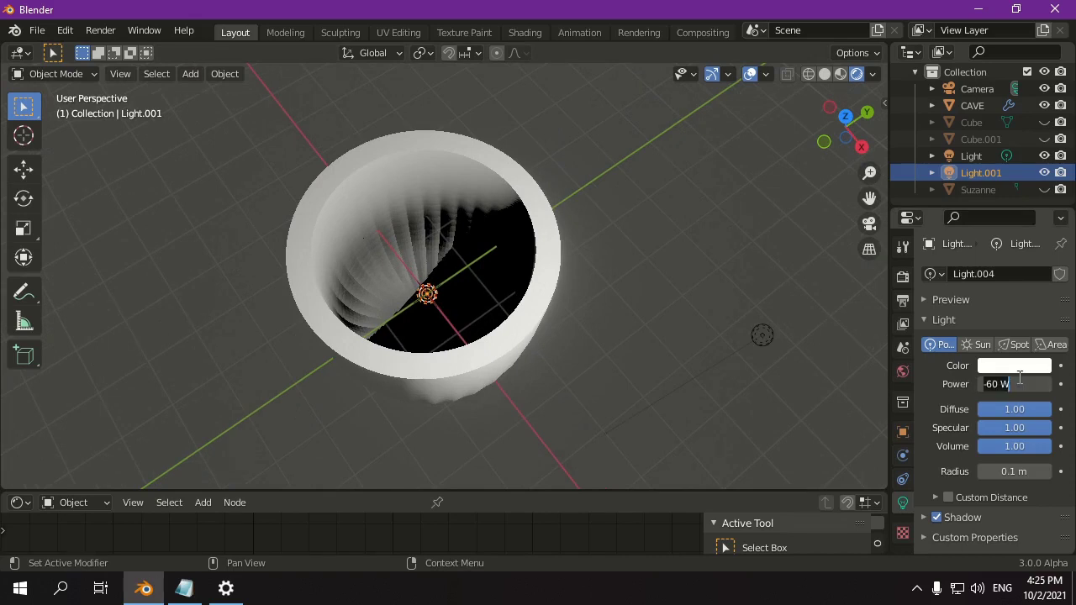
type("-80")
key("Return")
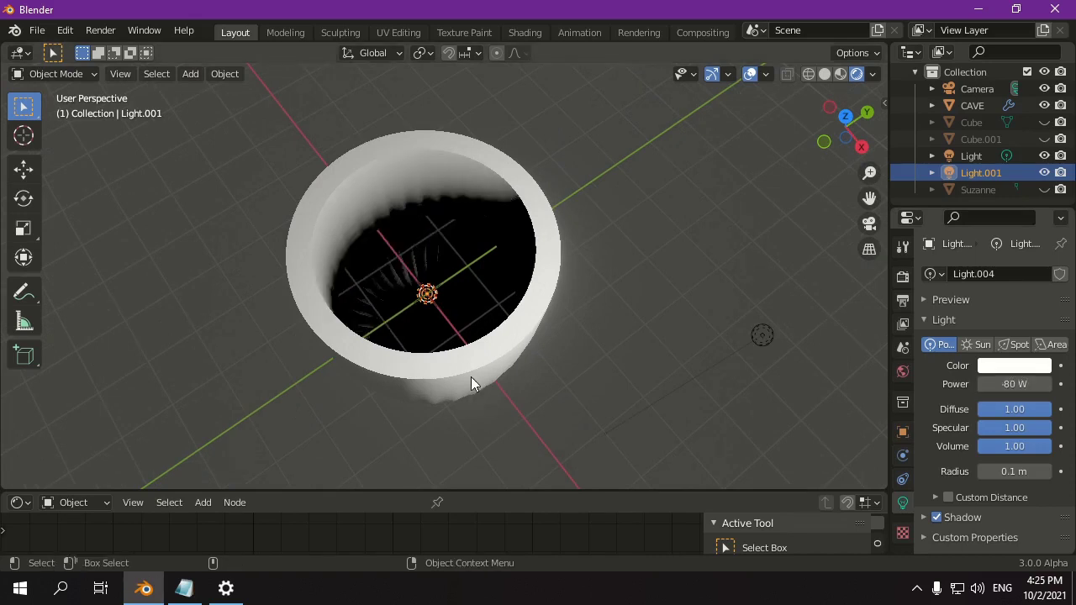
- Inspect the darkened cave interior from above and delete the duplicated negative light
middle_click_drag(512, 298, 454, 362)
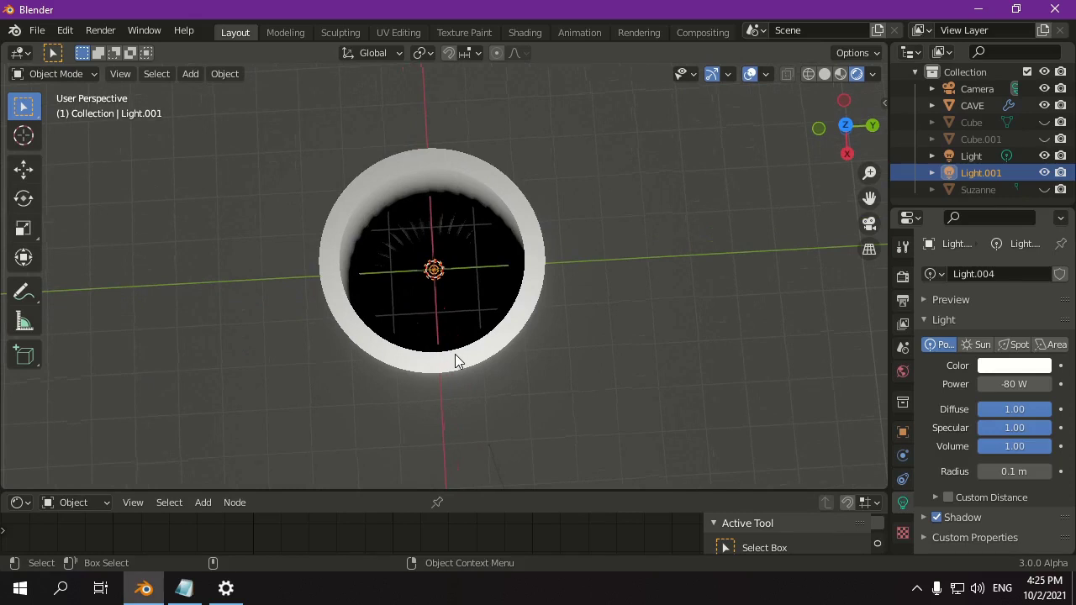
scroll(468, 266, "down", 3)
scroll(467, 297, "up", 3)
middle_click_drag(467, 297, 535, 286)
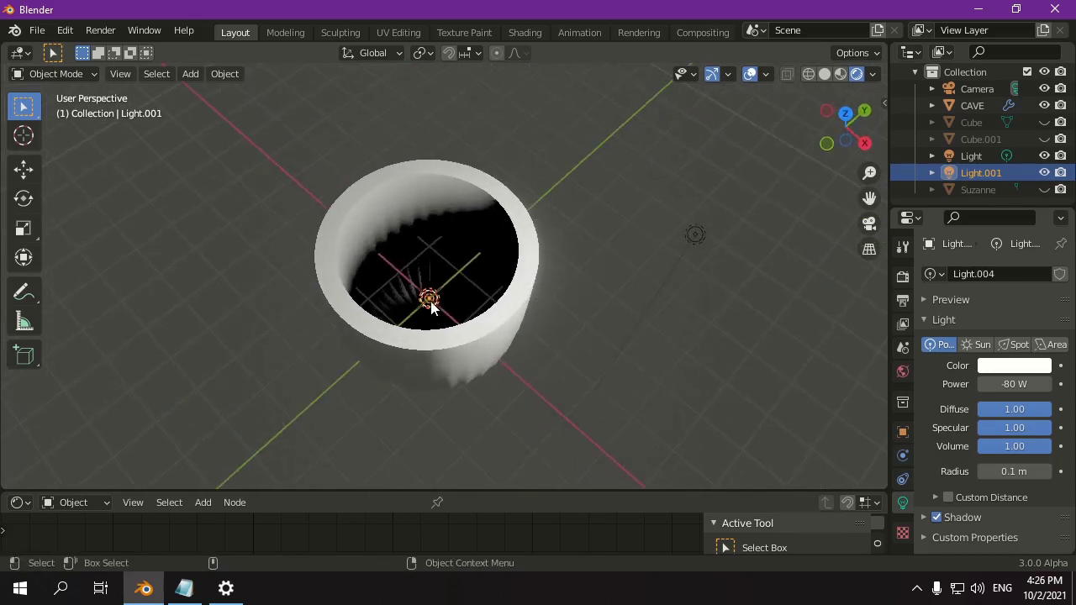
key("Delete")
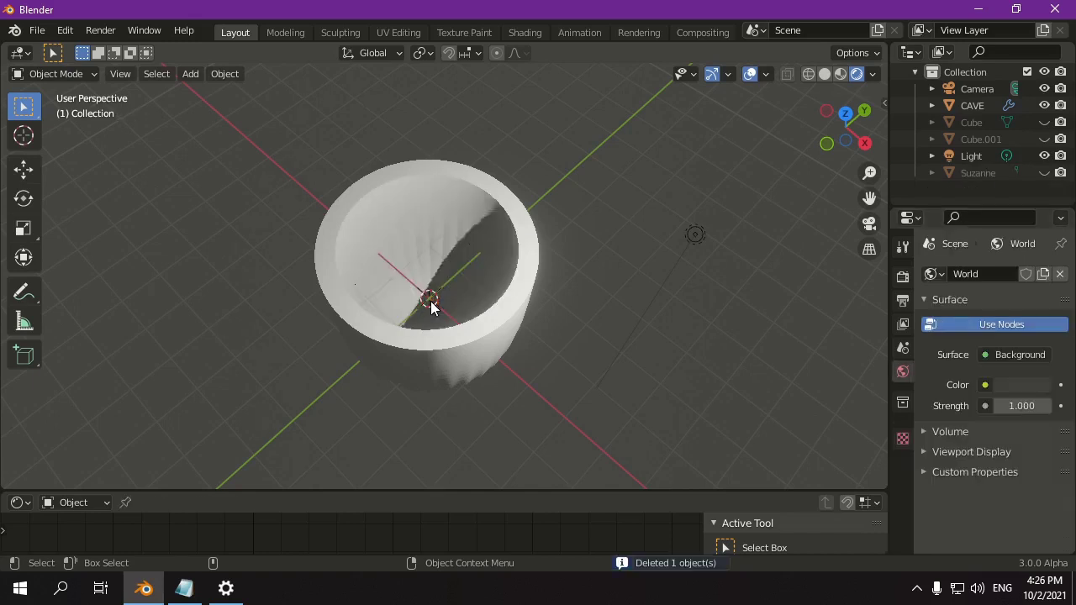
- Make the original light outside the cave negative by setting its power to -2000 W
left_click(693, 239)
middle_click_drag(692, 241, 701, 290)
left_click(1005, 384)
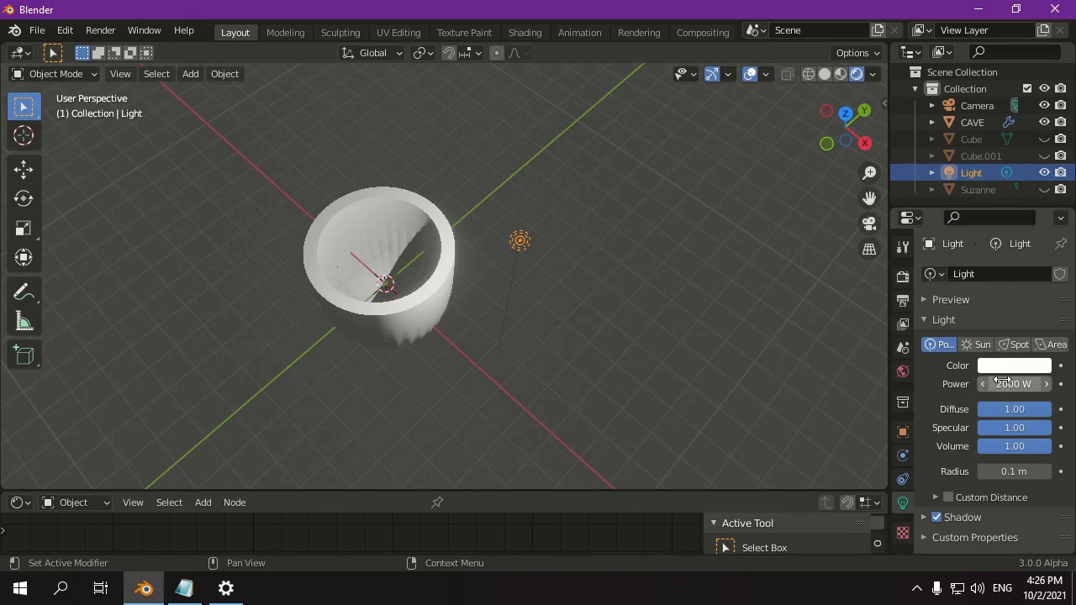
left_click(1014, 385)
key("Home")
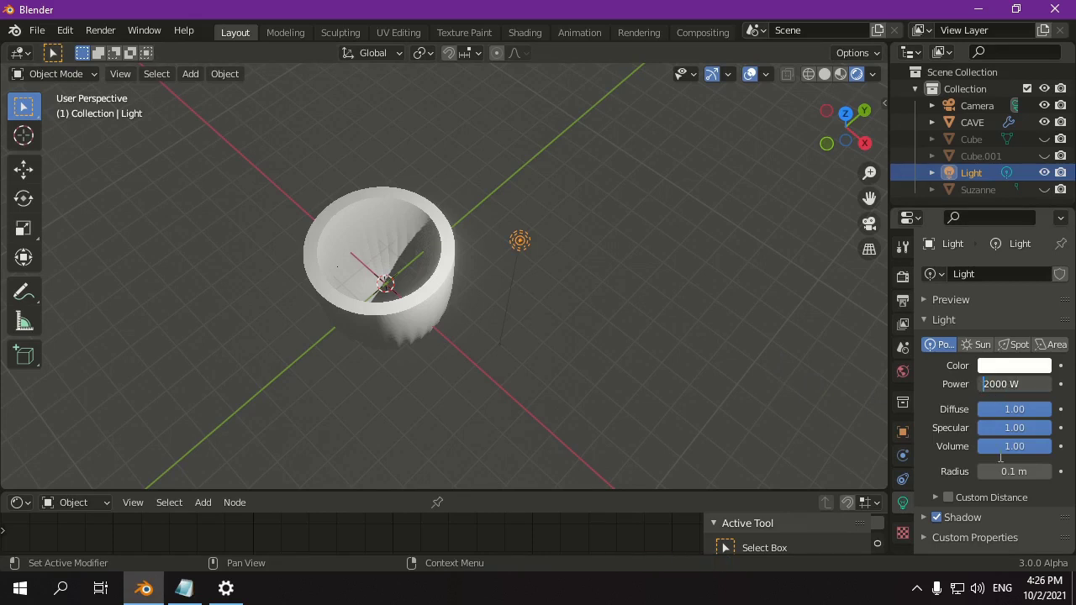
type("-")
key("Return")
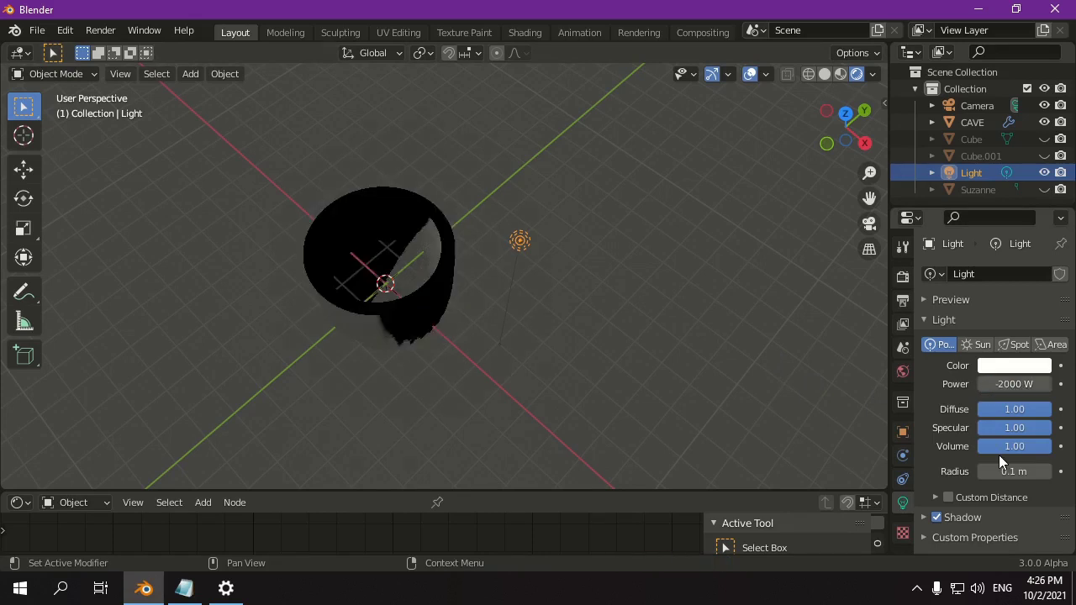
- Move the negative light to a different spot beside the cave and inspect how the darkened area shifts
middle_click_drag(493, 314, 565, 241)
key("g")
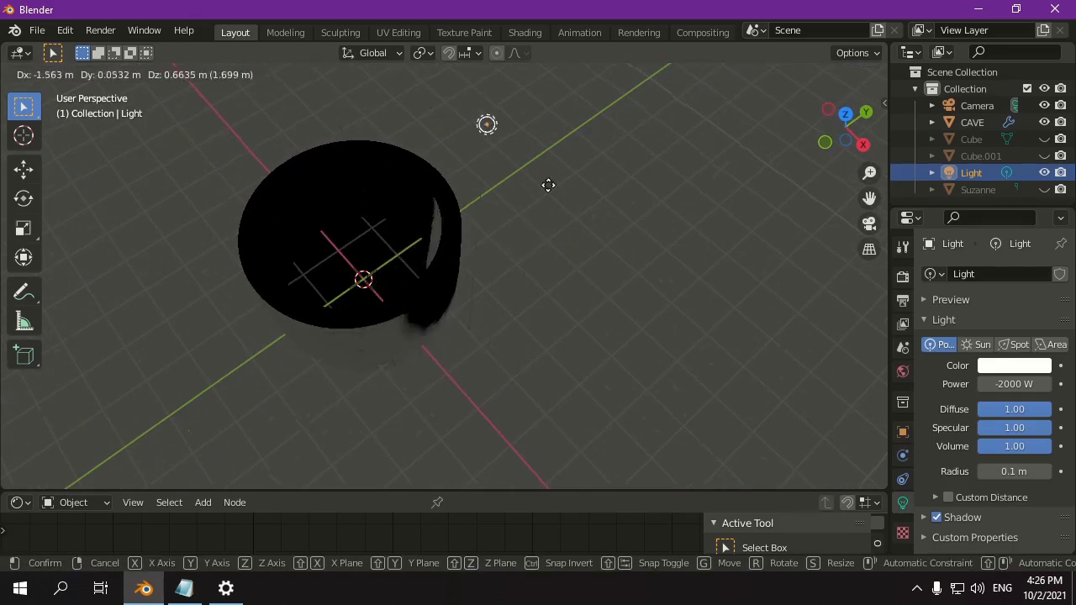
left_click(551, 327)
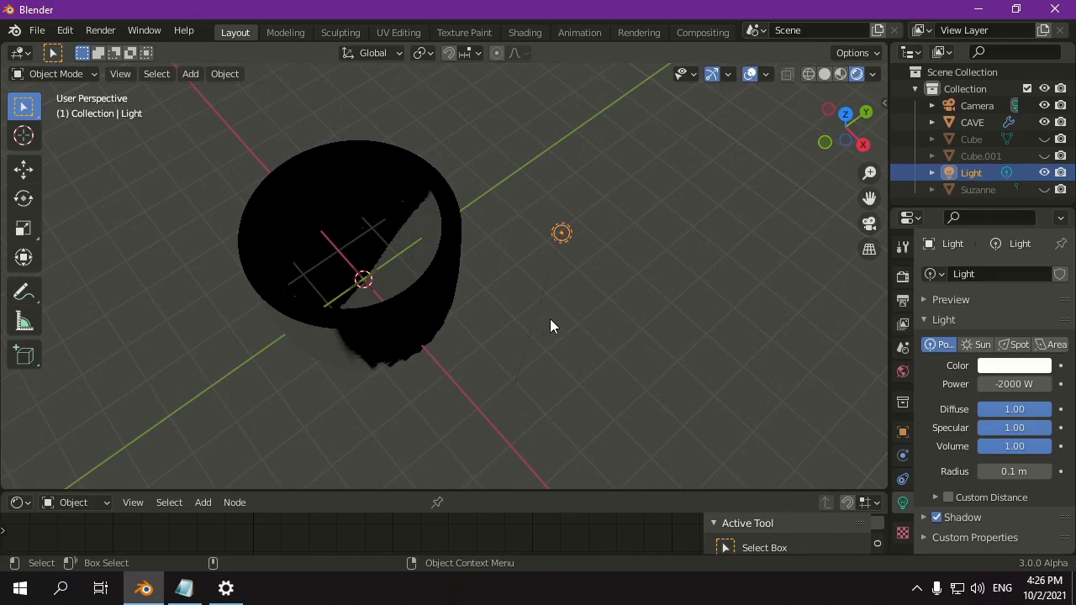
middle_click_drag(551, 326, 610, 316)
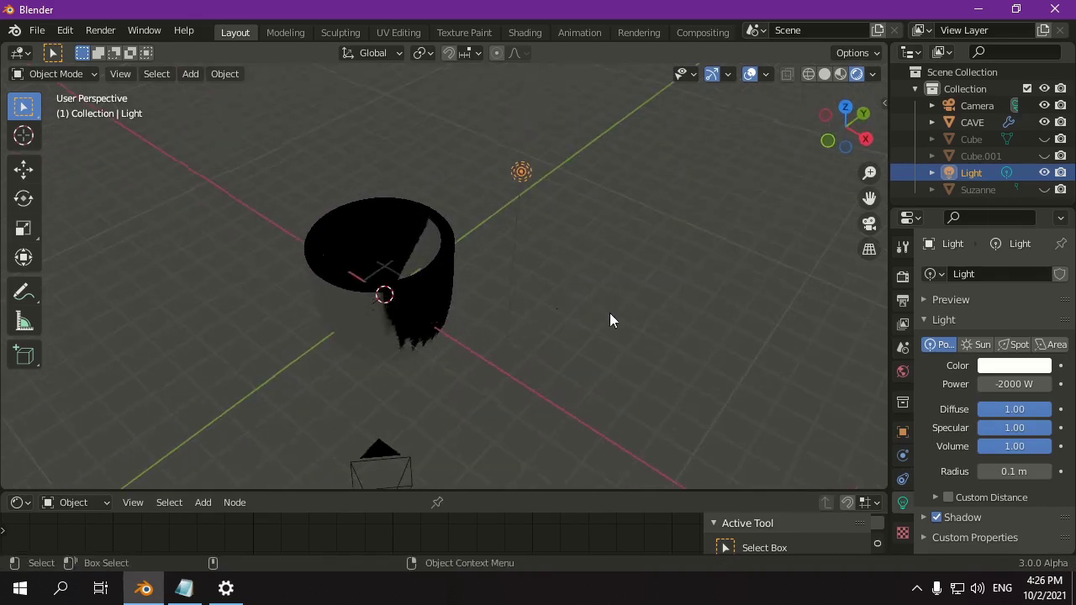
- Change the negative light's color to saturated yellow and view the tinted cave from a closer angle
left_click(991, 367)
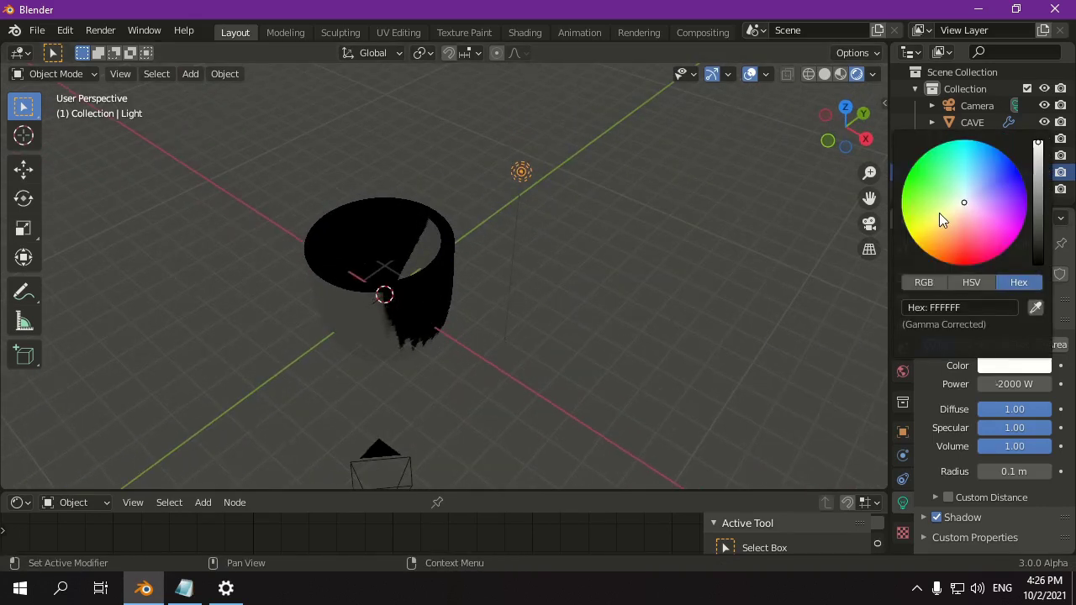
left_click_drag(939, 212, 915, 235)
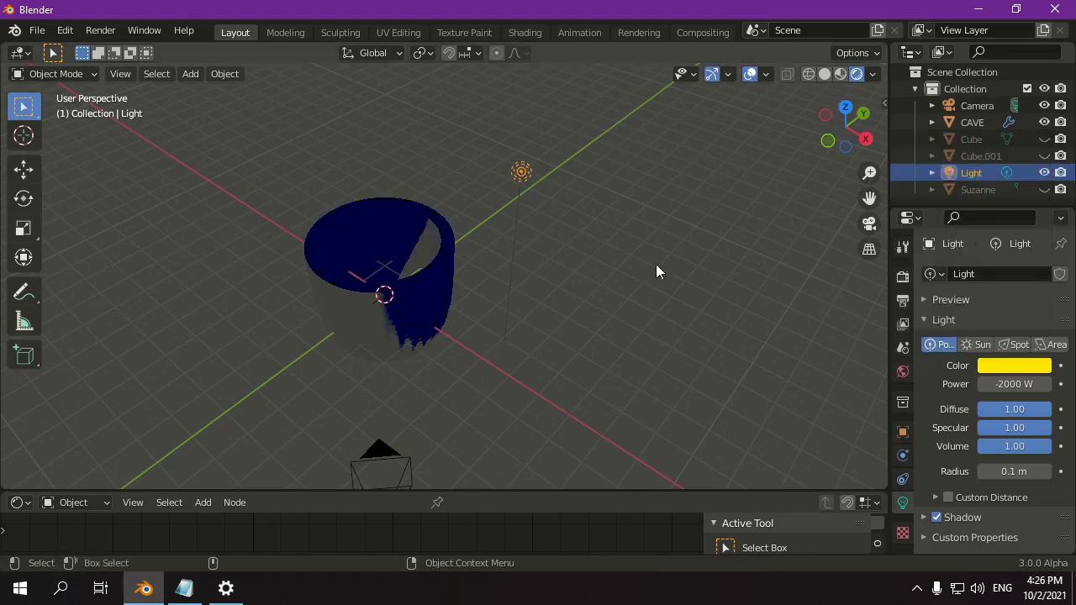
middle_click_drag(656, 269, 564, 295)
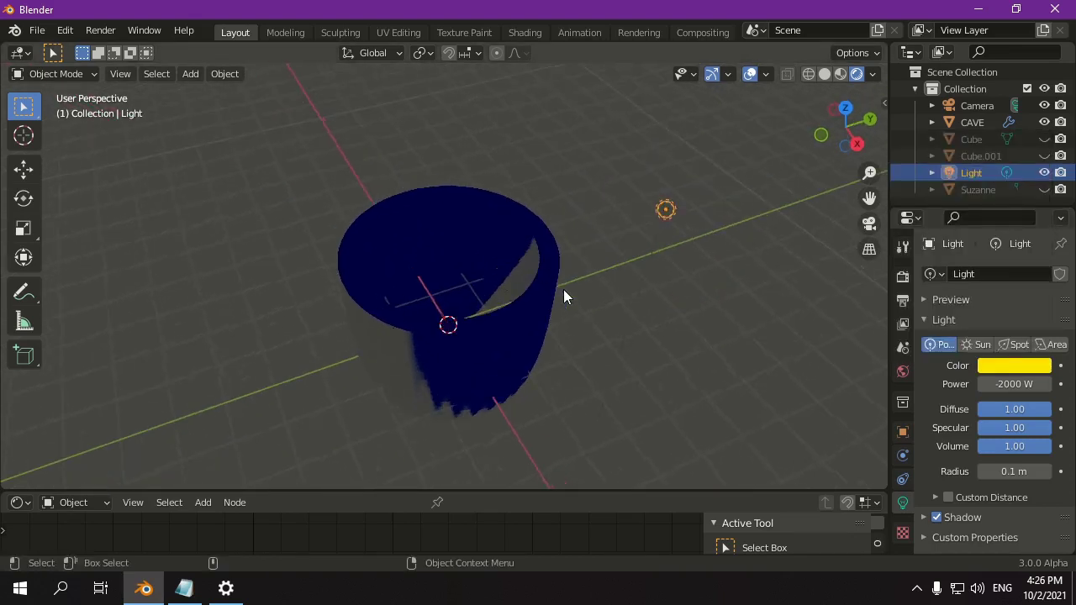
- Change the negative light's color to green (07FF00), shifting it further around the color wheel toward cyan
left_click(927, 344)
left_click(1030, 368)
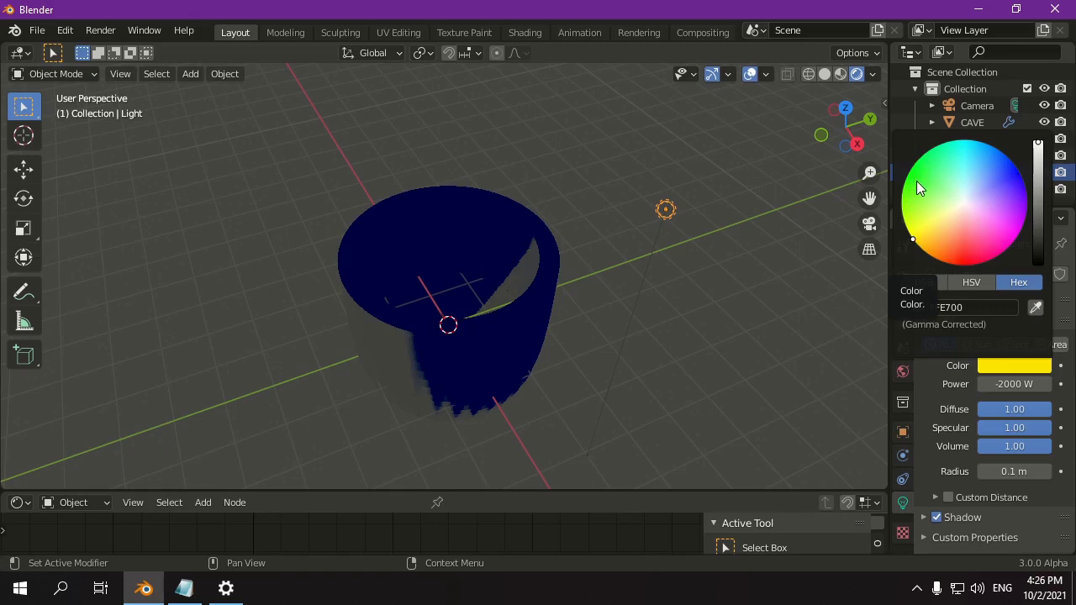
mouse_move(916, 180)
left_mouse_down()
mouse_move(923, 155)
mouse_move(909, 173)
left_mouse_up()
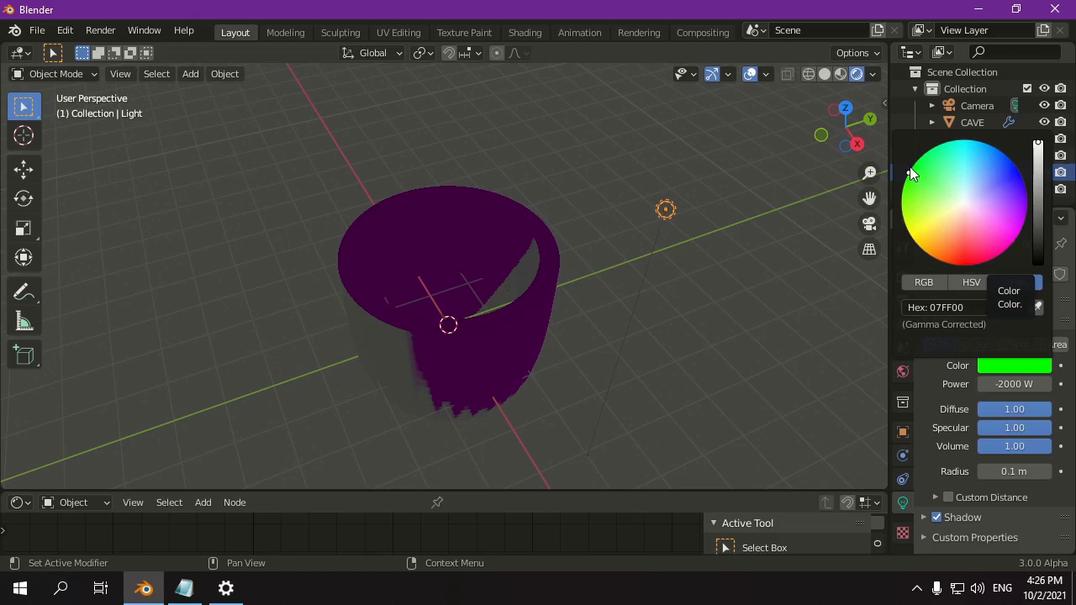
mouse_move(916, 165)
left_mouse_down()
mouse_move(973, 145)
mouse_move(961, 144)
left_mouse_up()
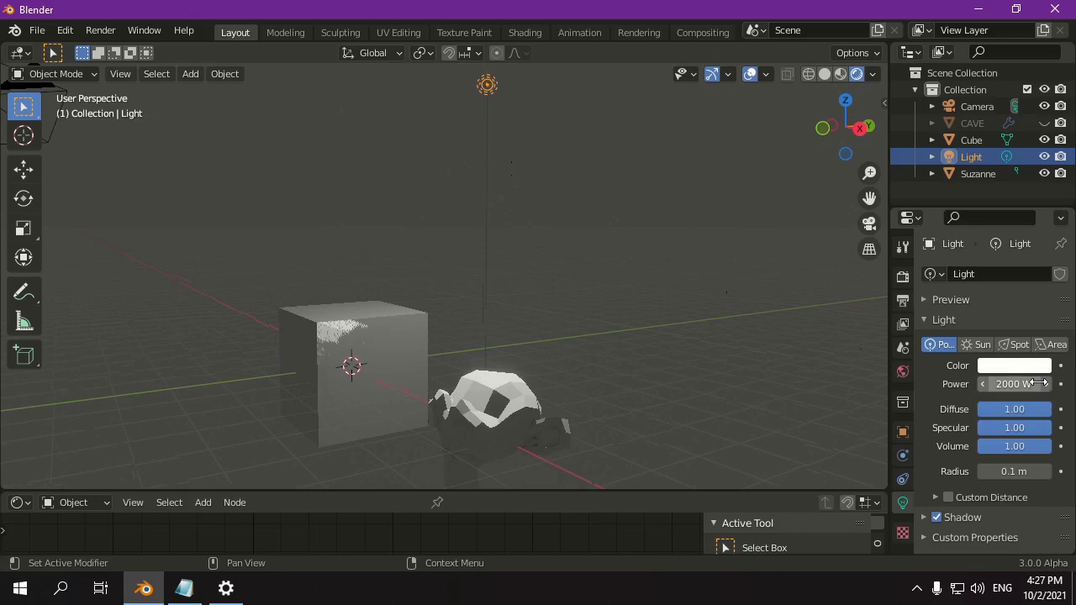
- Select the Suzanne monkey head and enlarge the node editor to reveal its material's emission settings
middle_click_drag(579, 360, 557, 315)
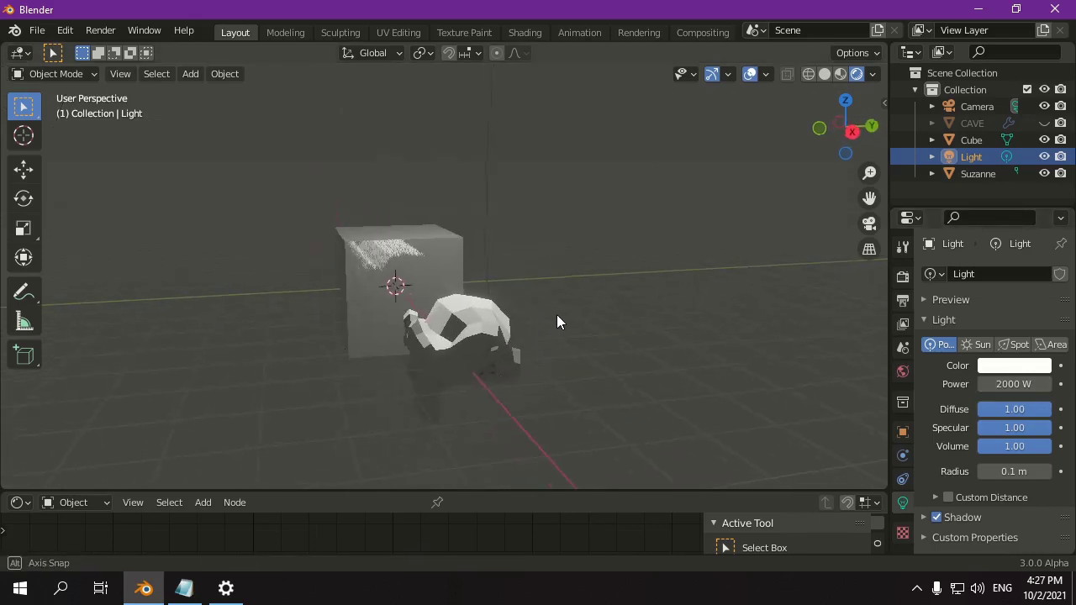
left_click(495, 340)
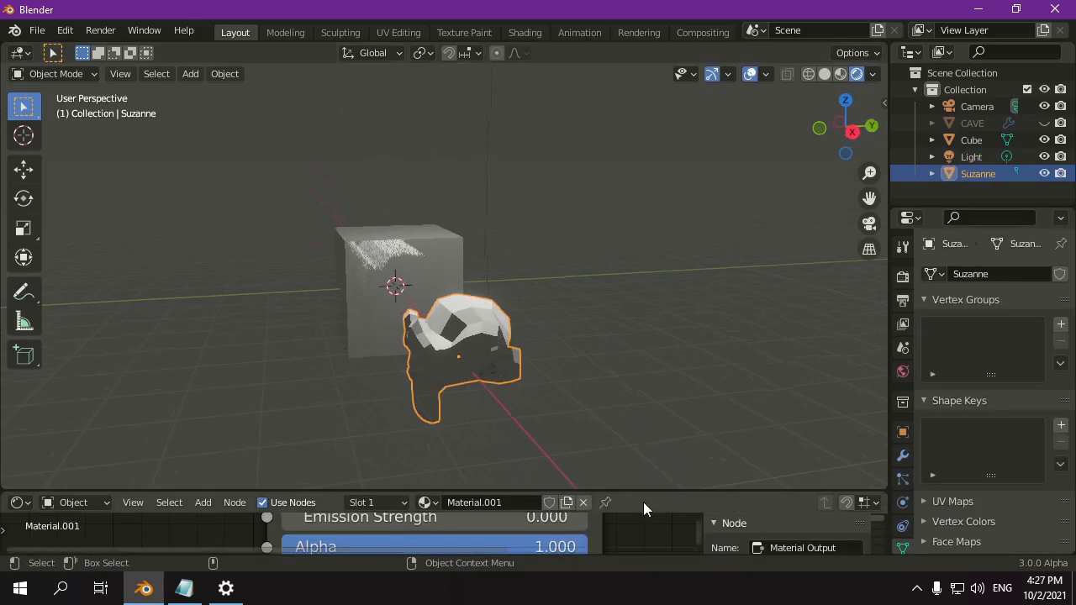
left_click_drag(646, 493, 675, 249)
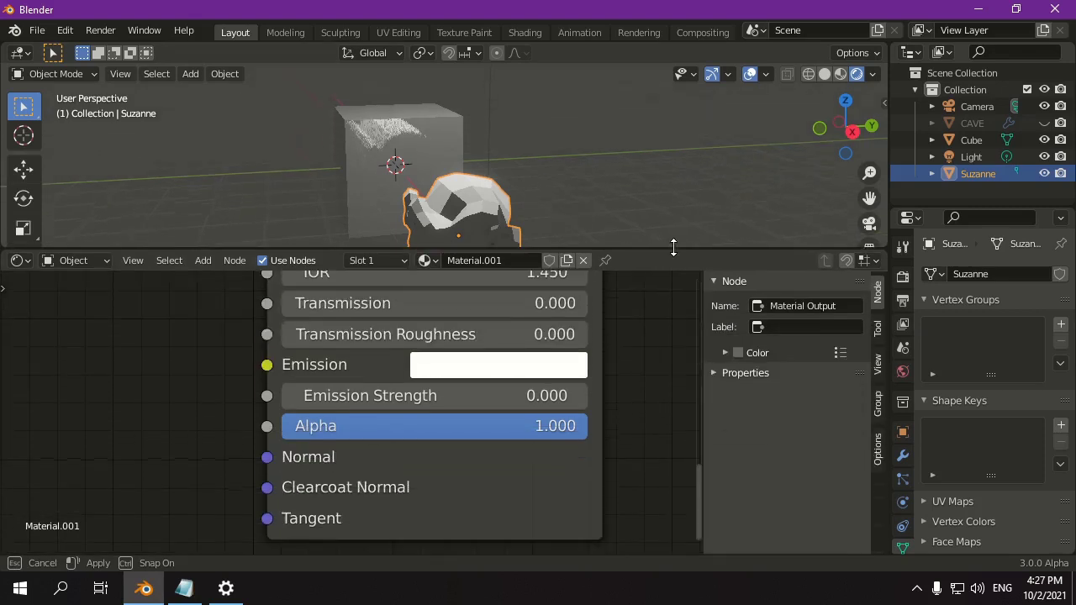
middle_click_drag(577, 361, 574, 425)
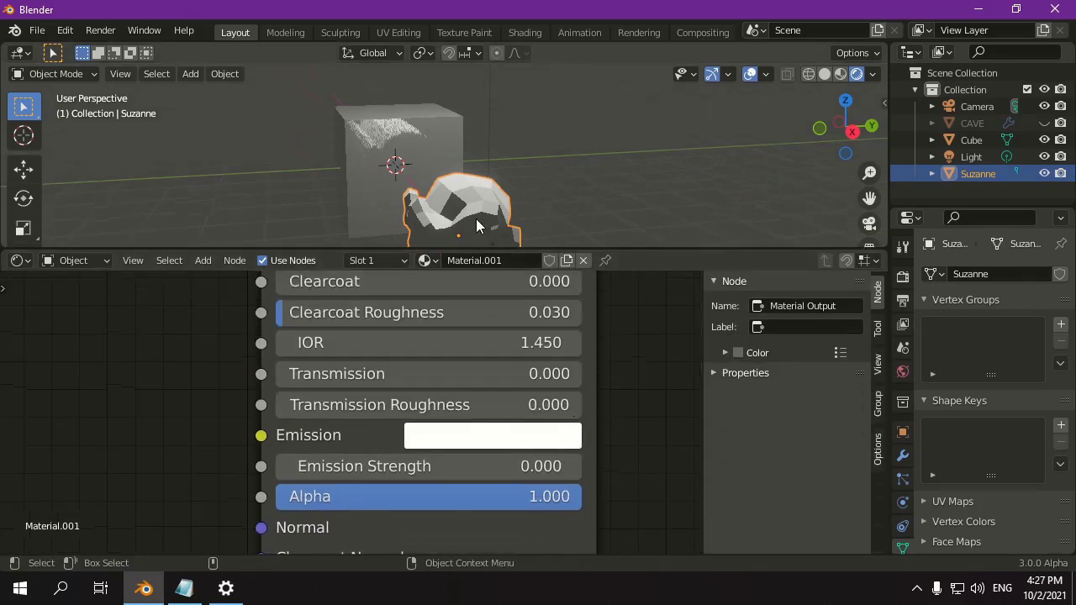
mouse_move(513, 202)
middle_mouse_down()
mouse_move(467, 190)
mouse_move(498, 207)
middle_mouse_up()
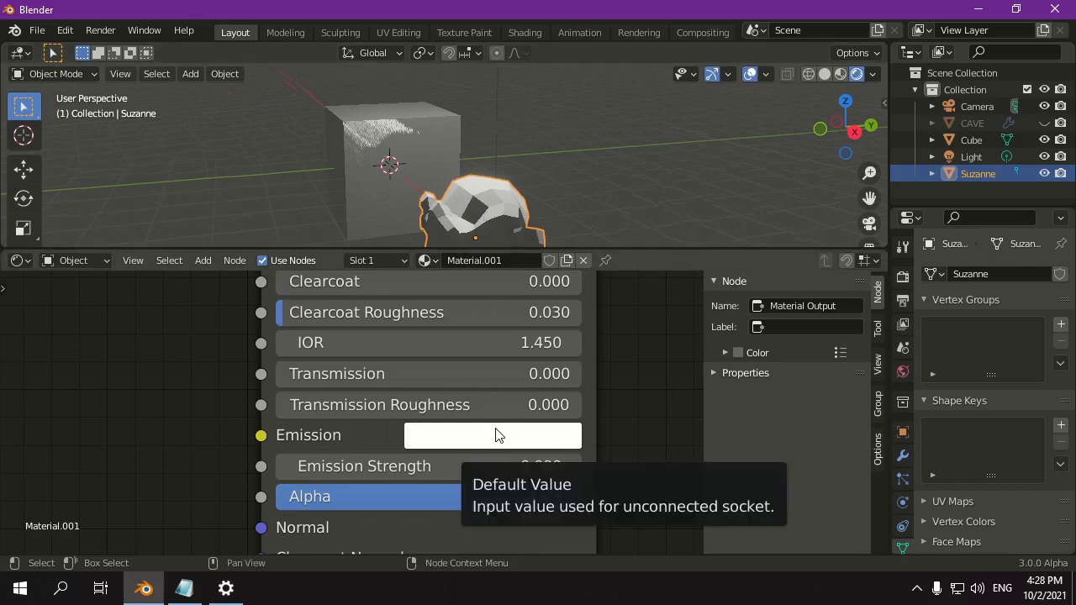
- Set the emission strength of Suzanne's material to 10 and inspect the glow on the cube
left_click(441, 471)
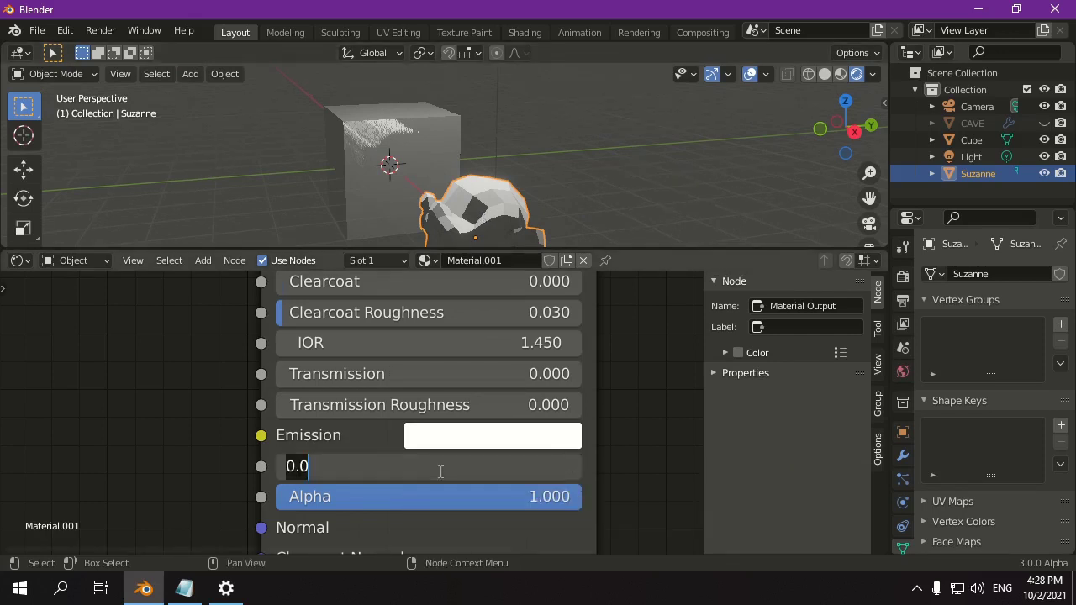
type("10")
key("Return")
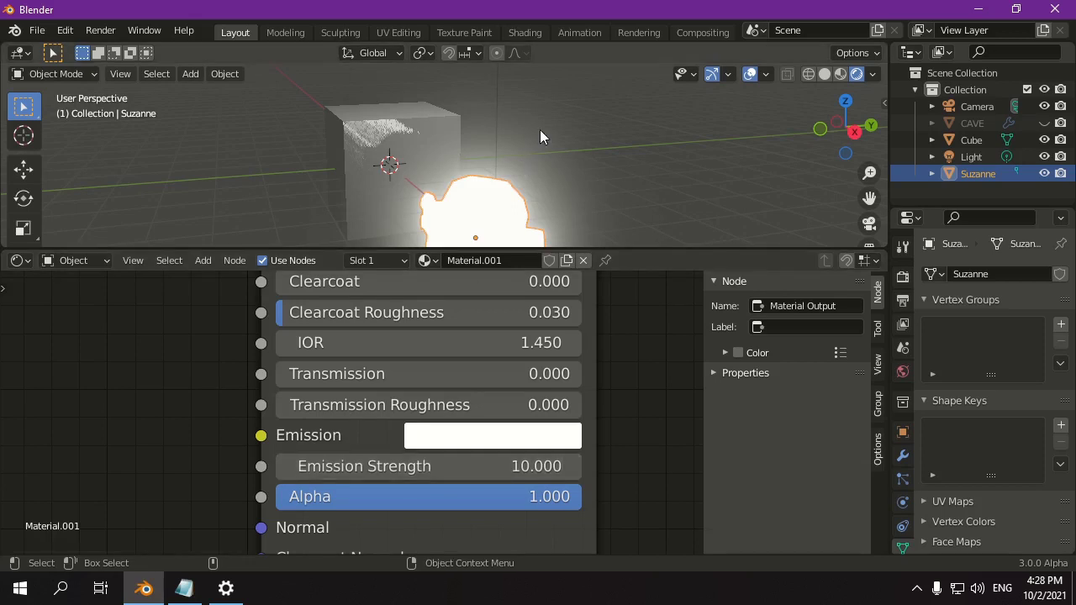
middle_click_drag(539, 137, 514, 125)
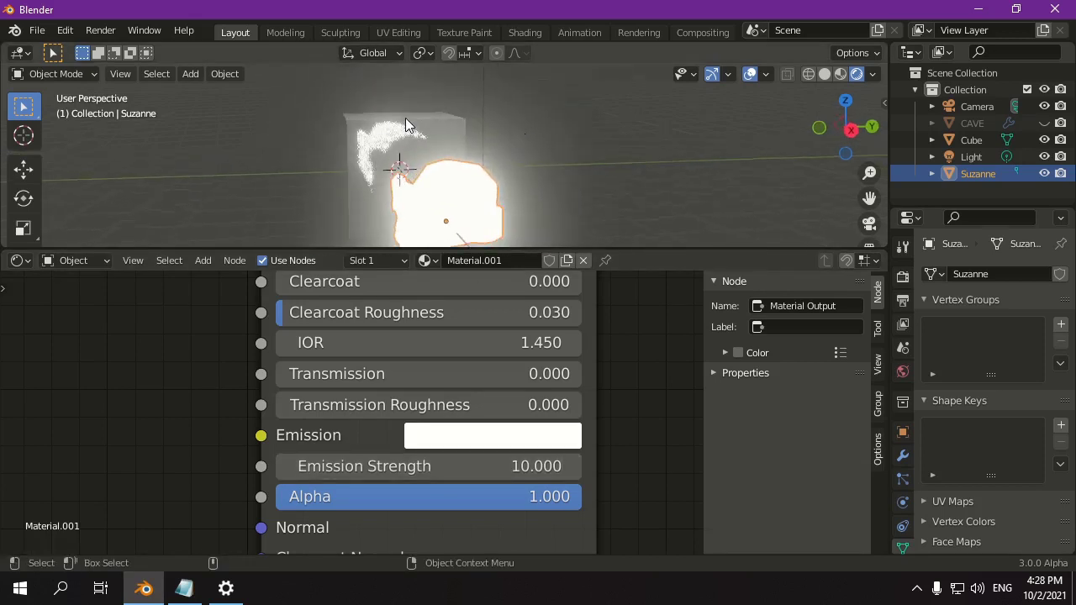
- Set the emission strength of Suzanne's material to -20 and inspect its effect on the cube
left_click(428, 471)
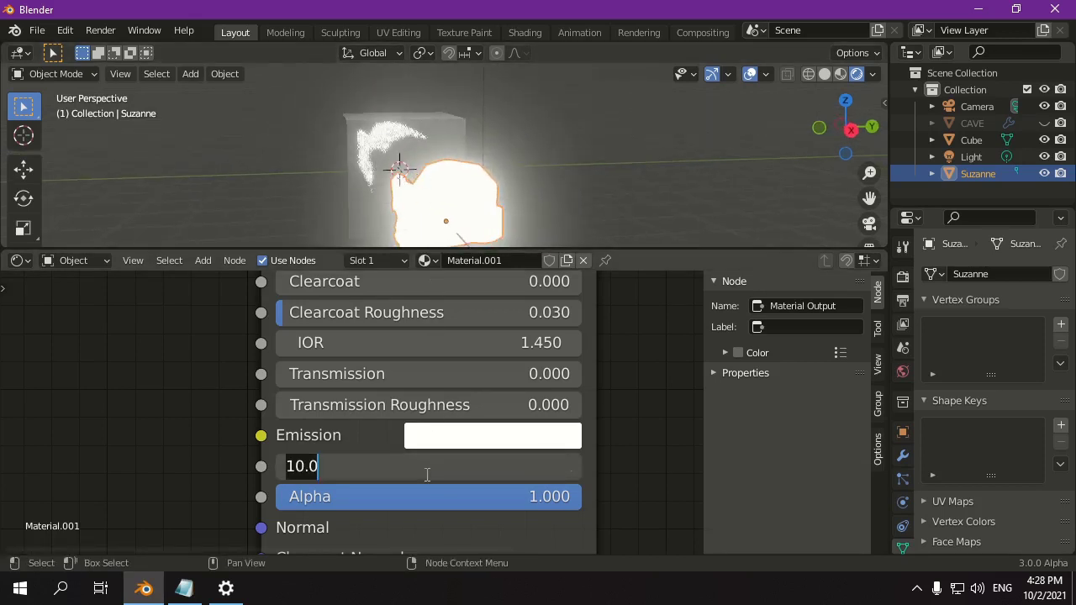
type("-")
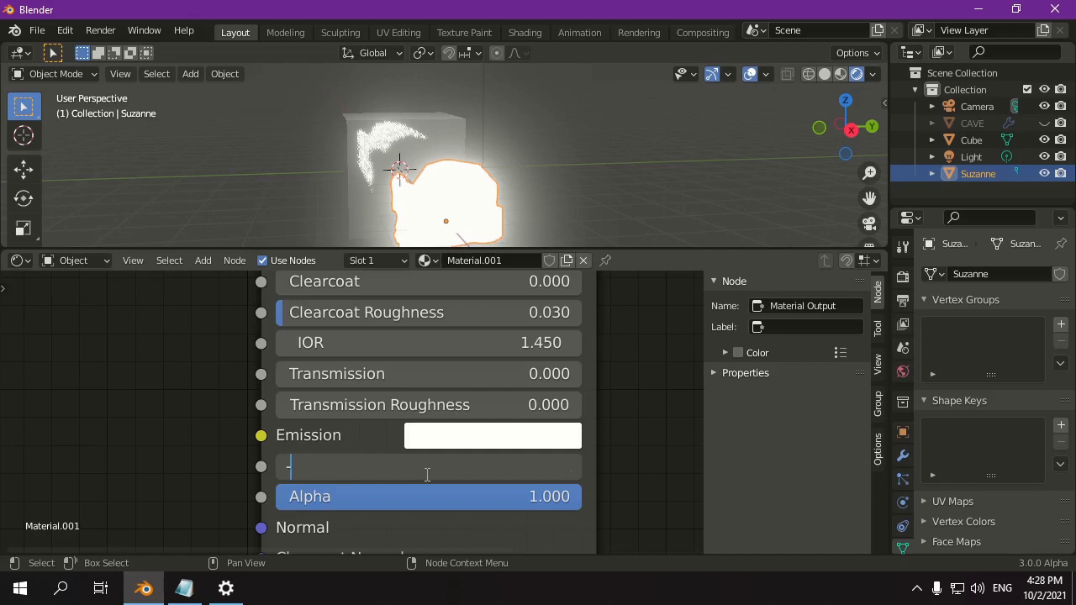
type("20")
key("Return")
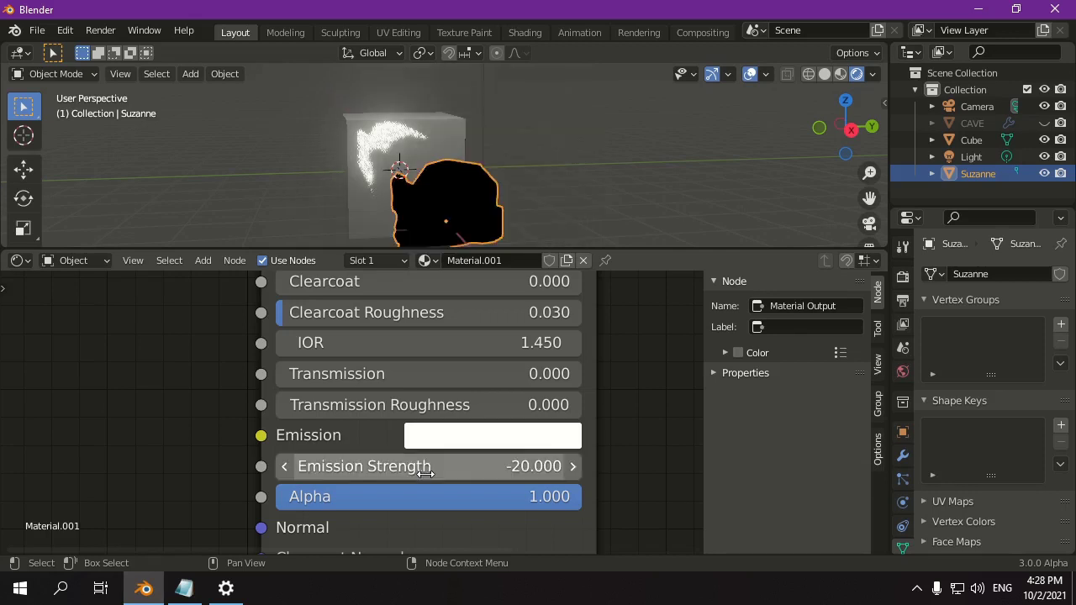
mouse_move(502, 185)
middle_mouse_down()
mouse_move(452, 171)
mouse_move(540, 172)
mouse_move(497, 204)
mouse_move(510, 180)
mouse_move(508, 189)
middle_mouse_up()
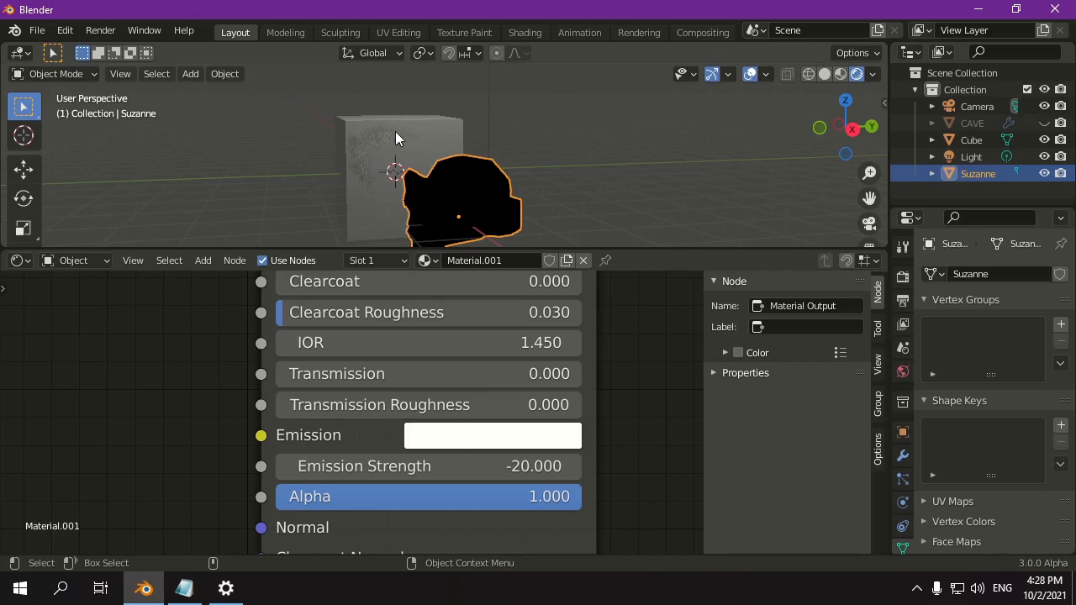
- Change the emission color of Suzanne's material to bright green and deselect everything to view the result
left_click(489, 434)
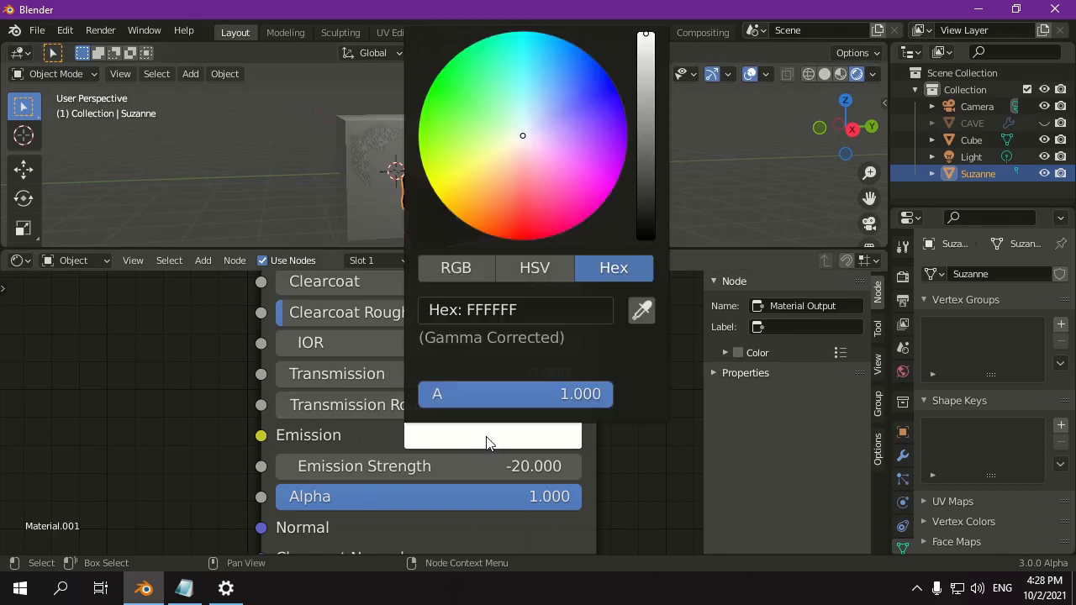
left_click_drag(477, 153, 429, 91)
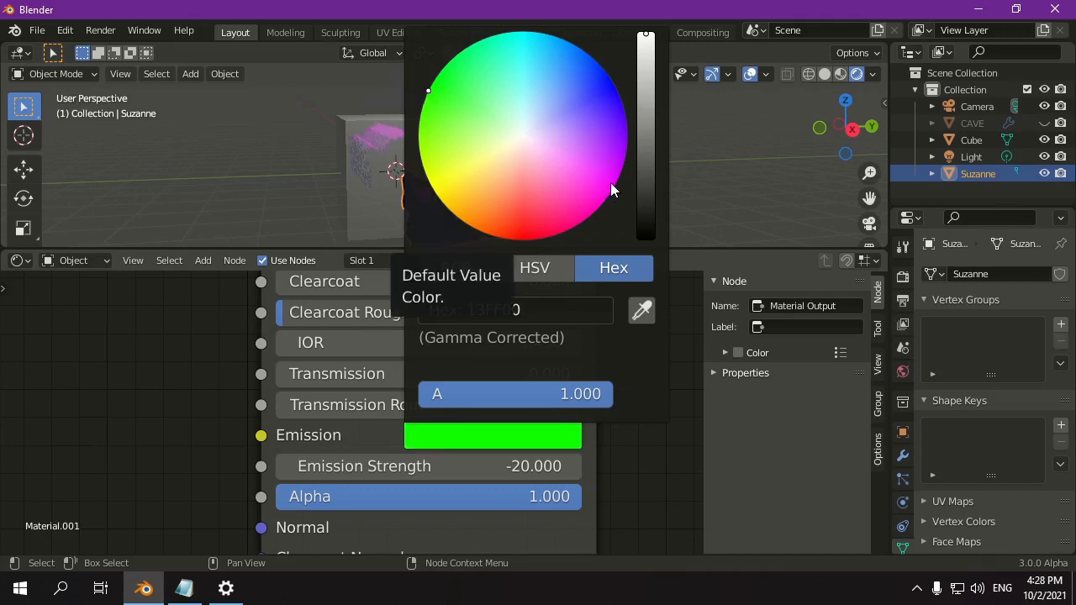
key("alt+a")
middle_click_drag(374, 176, 545, 148)
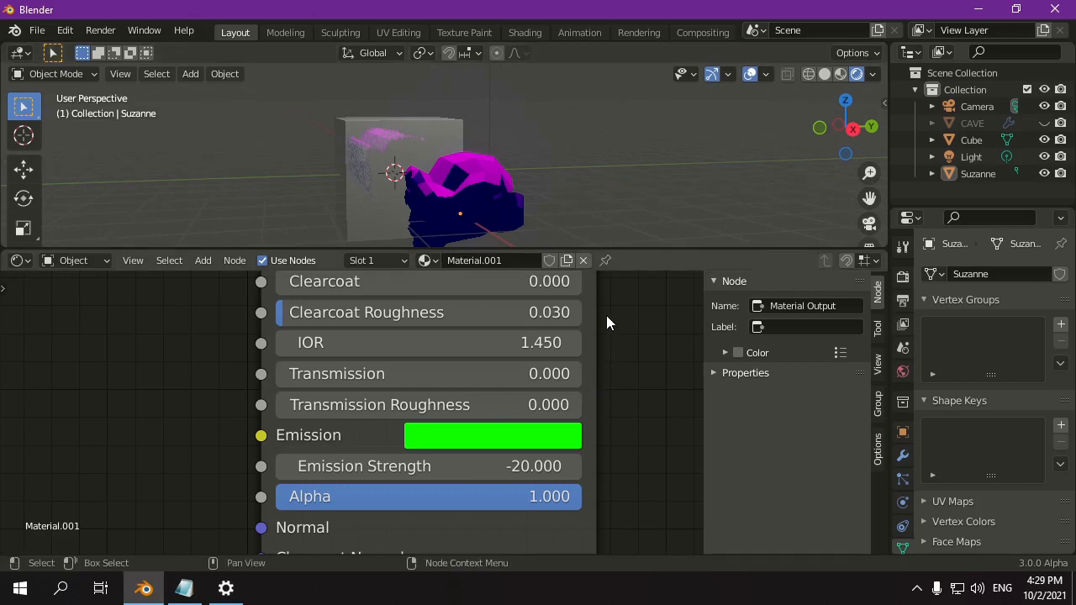
- Set the Metallic value of Suzanne's material to -50
middle_click_drag(606, 315, 613, 429)
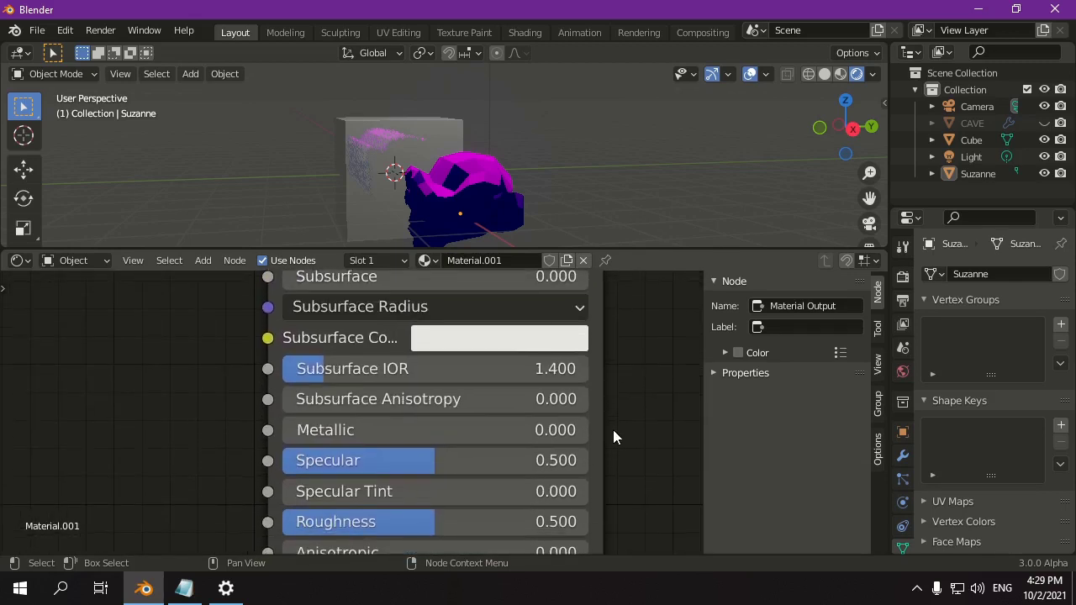
left_click(485, 430)
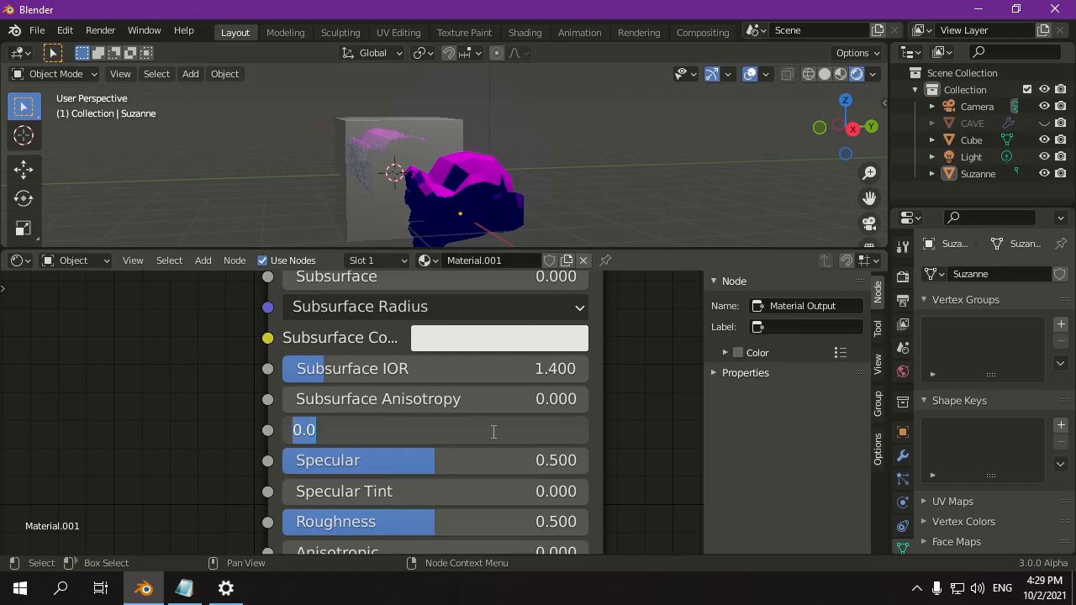
type("-50")
key("Return")
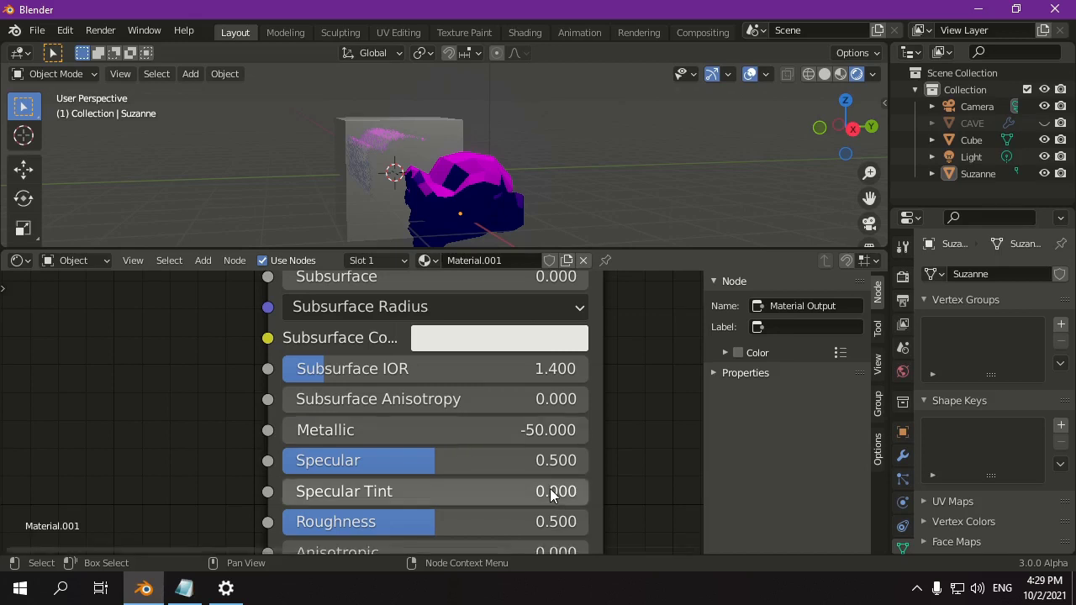
- Set the Roughness value of Suzanne's material to -0.5
middle_click_drag(522, 436, 516, 353)
double_click(431, 435)
type("-")
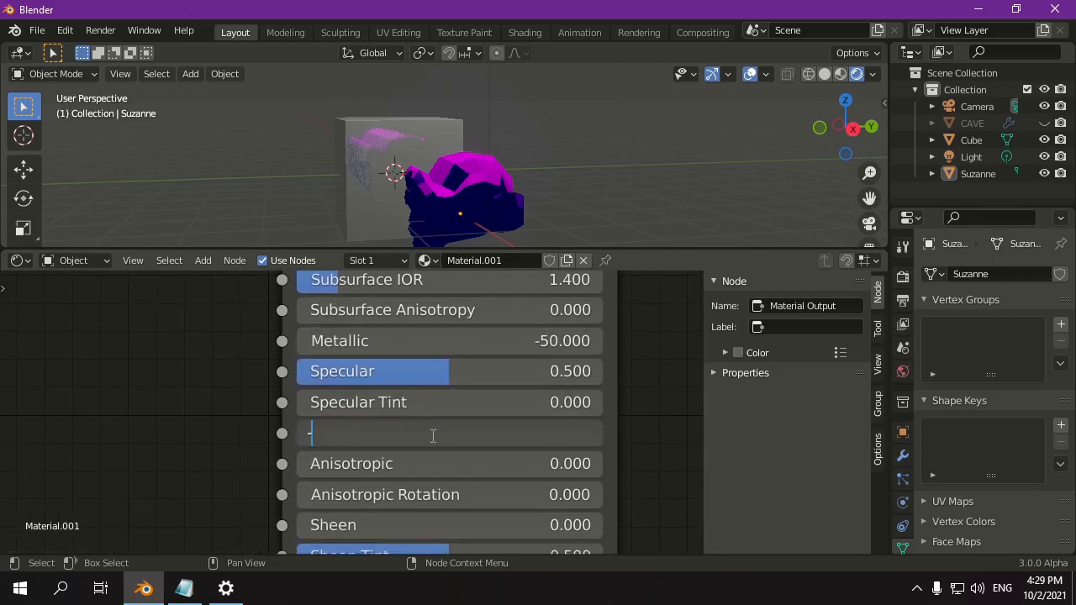
type("0.5")
key("Return")
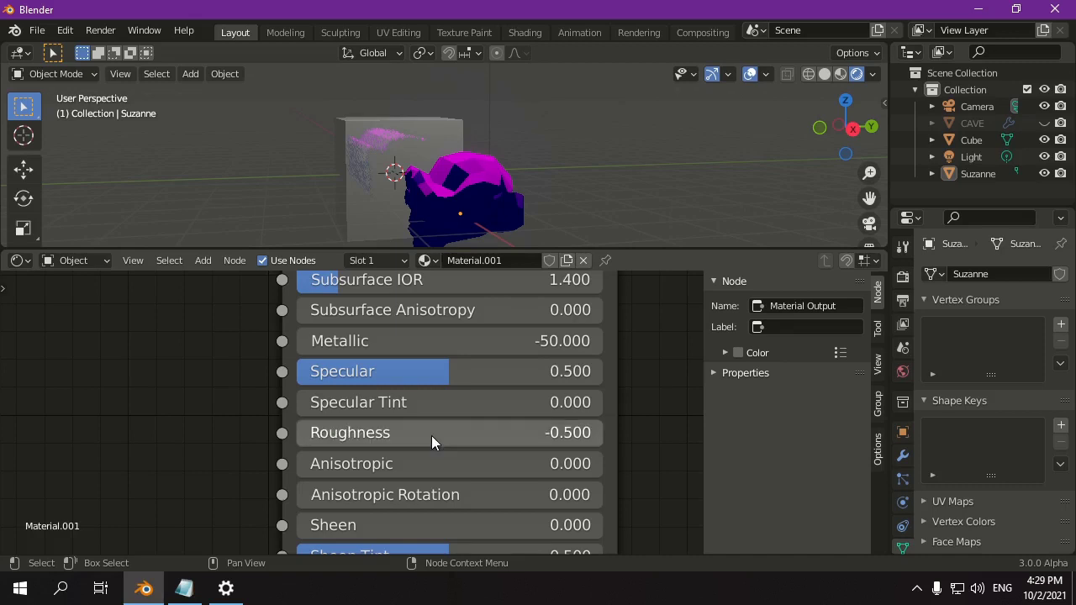
- Set the IOR value of Suzanne's material to -1.5
middle_click_drag(427, 401, 453, 471)
double_click(437, 441)
key("BackSpace")
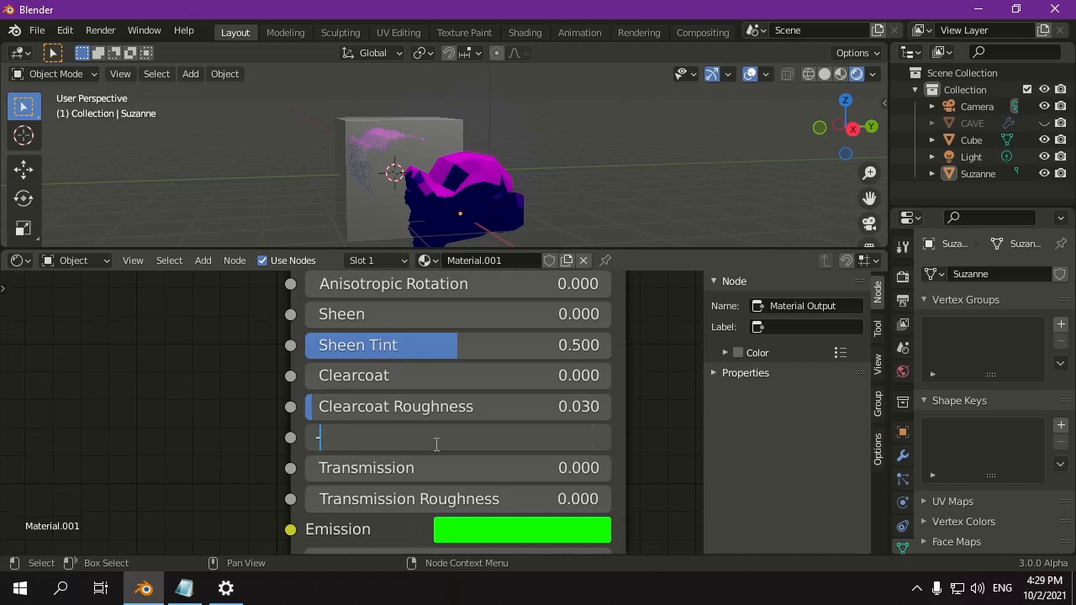
type("-1.5")
key("Return")
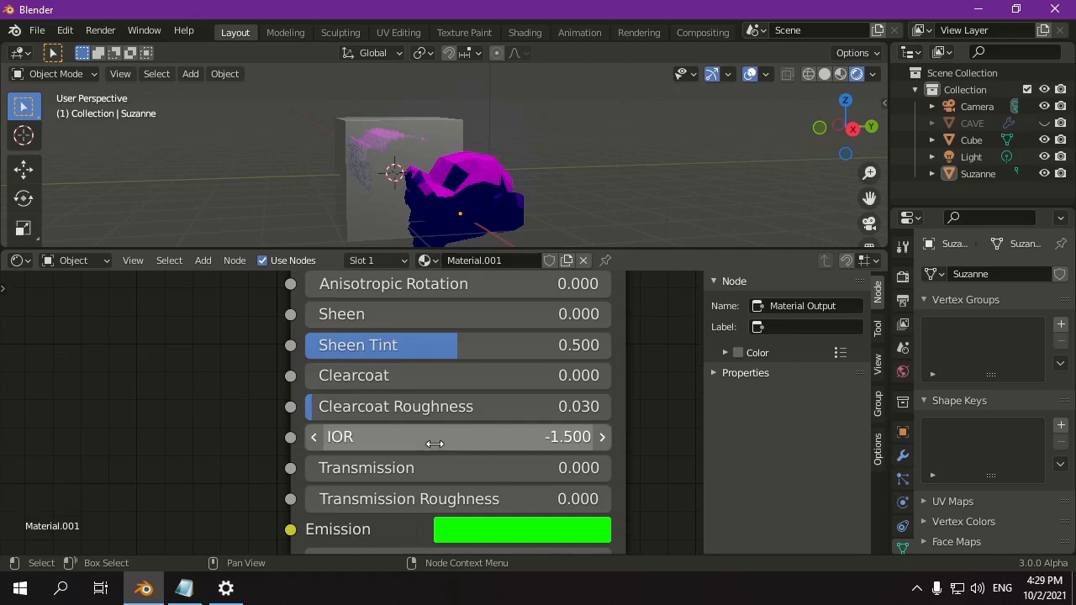
- Set the Transmission value of Suzanne's material to -1 and look over the shader's other parameters
double_click(444, 465)
key("BackSpace")
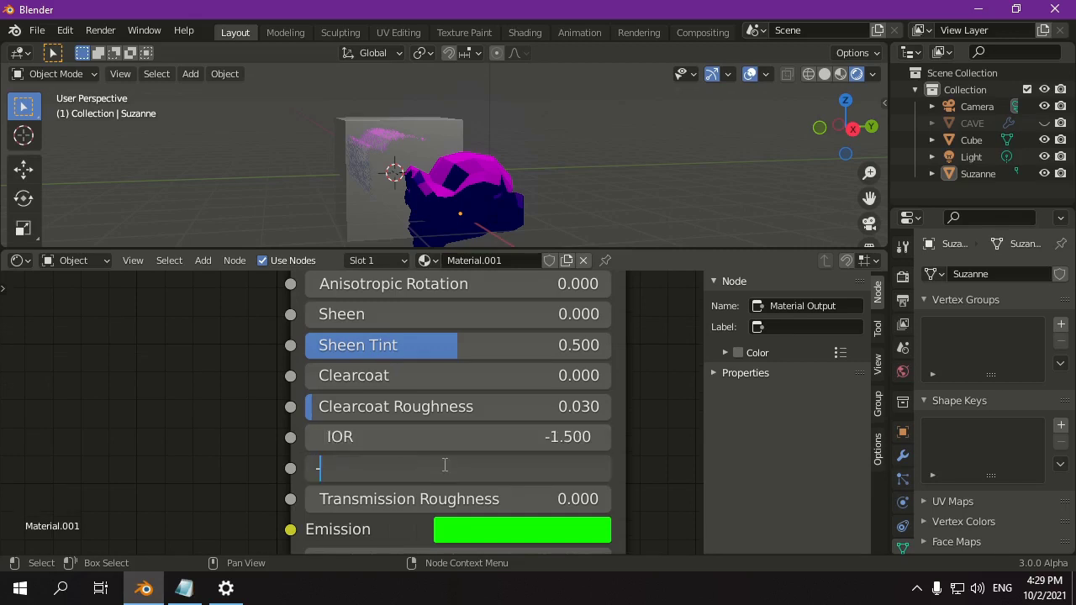
type("-1")
key("Return")
scroll(483, 370, "down", 2)
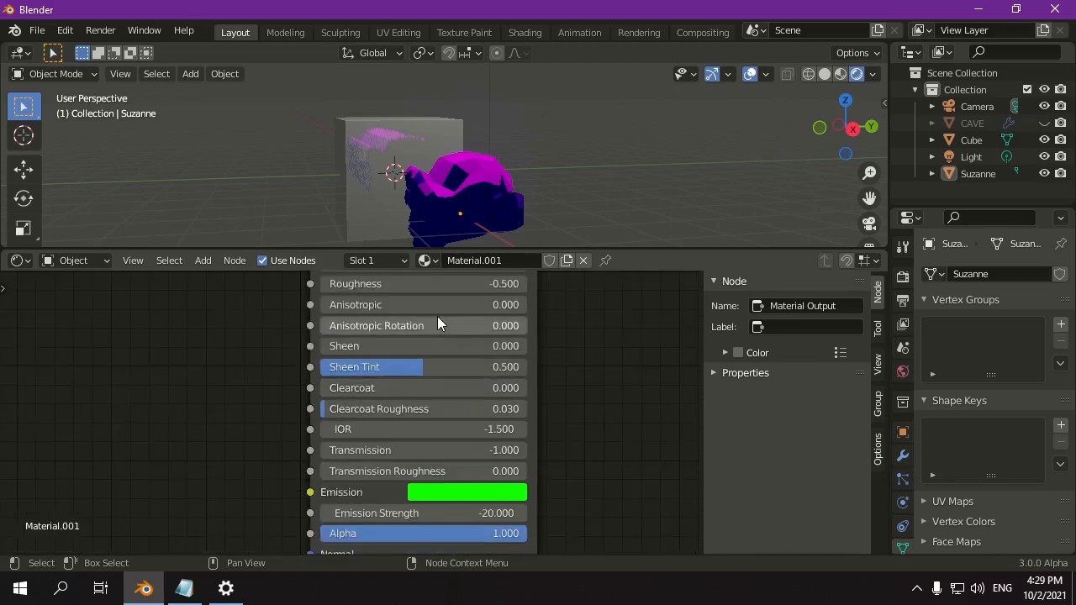
scroll(437, 316, "up", 8, "shift")
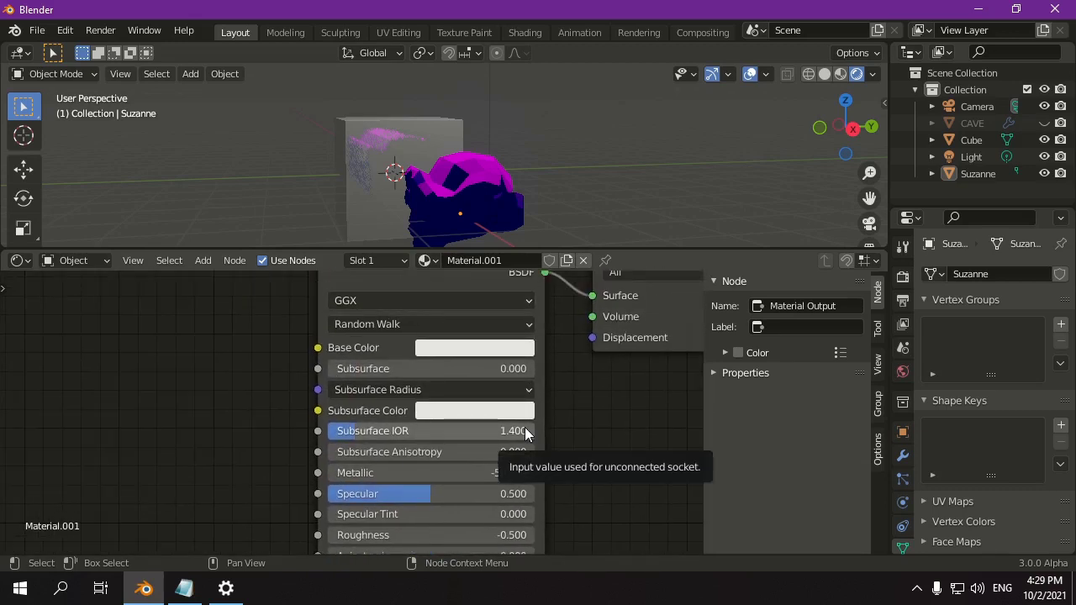
middle_click_drag(486, 458, 492, 298)
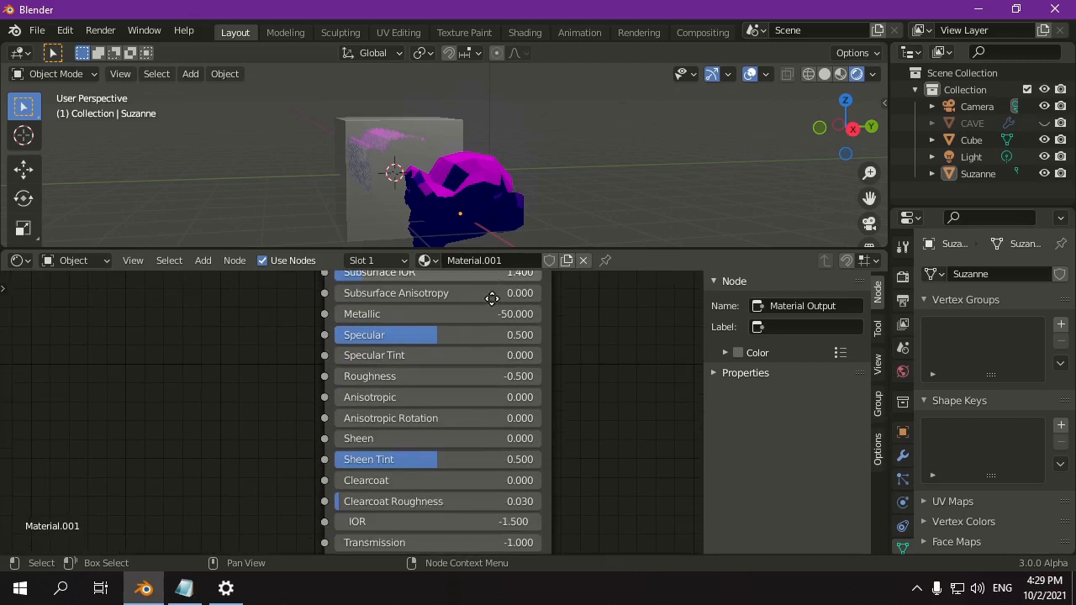